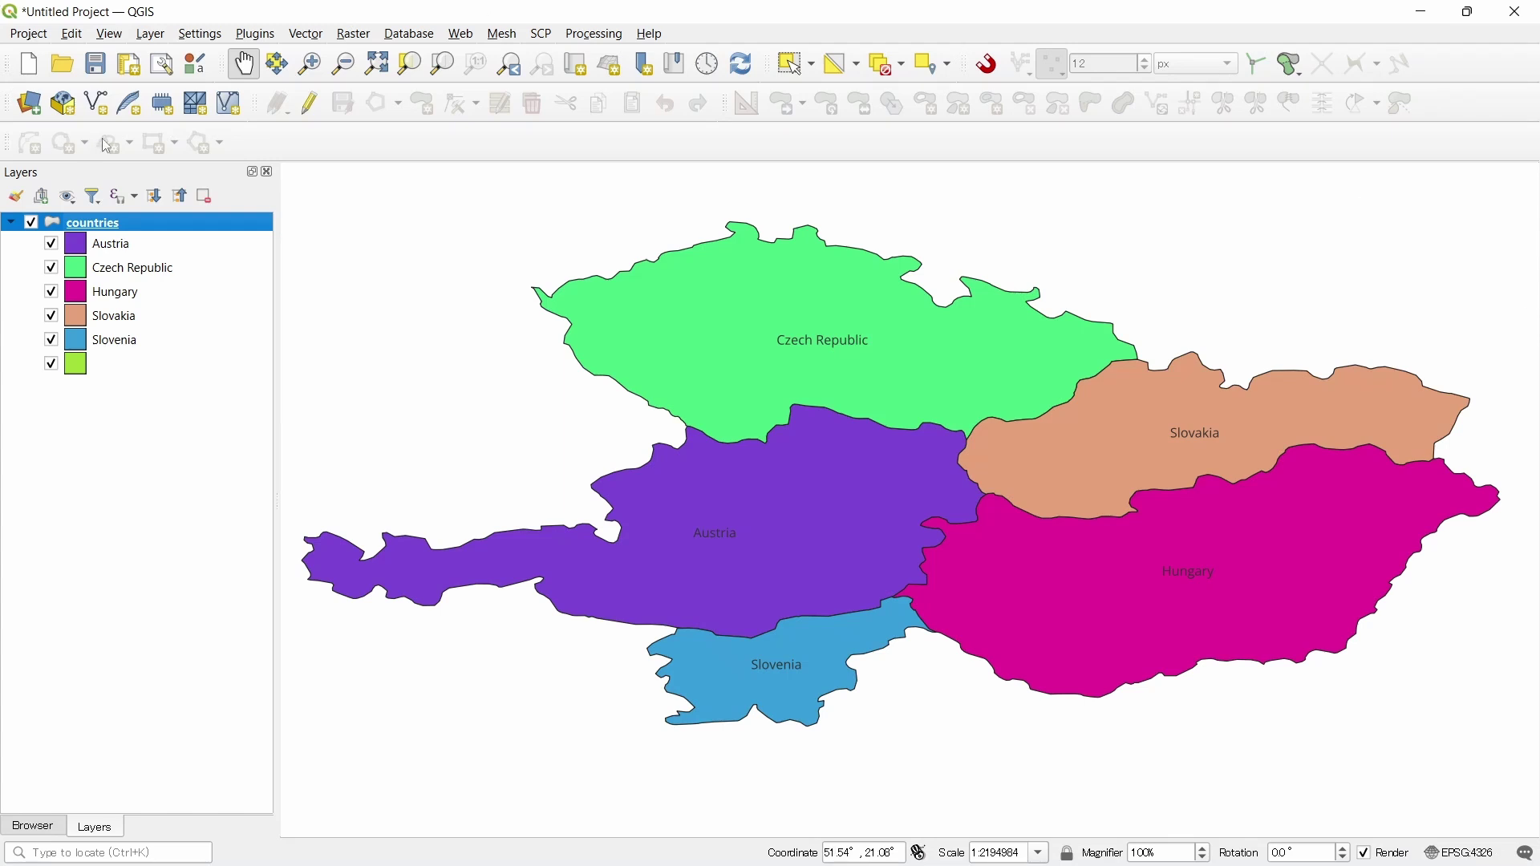
# Step: Open the context menu of the countries layer in the Layers panel
pyautogui.rightClick(89, 229)
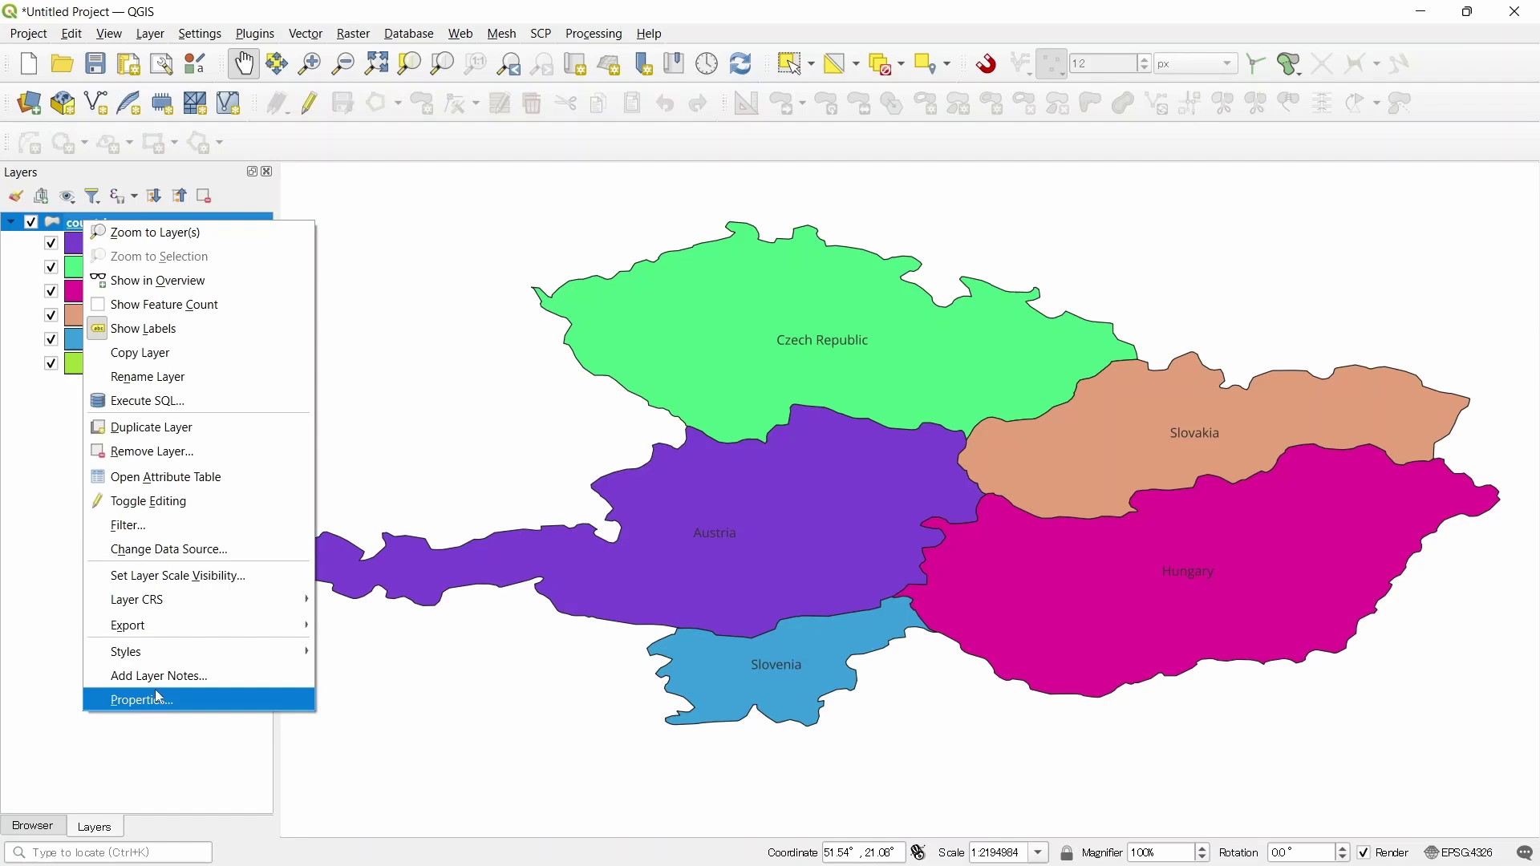
# Step: Open the countries attribute table as a smaller, narrower window over the map
pyautogui.click(186, 478)
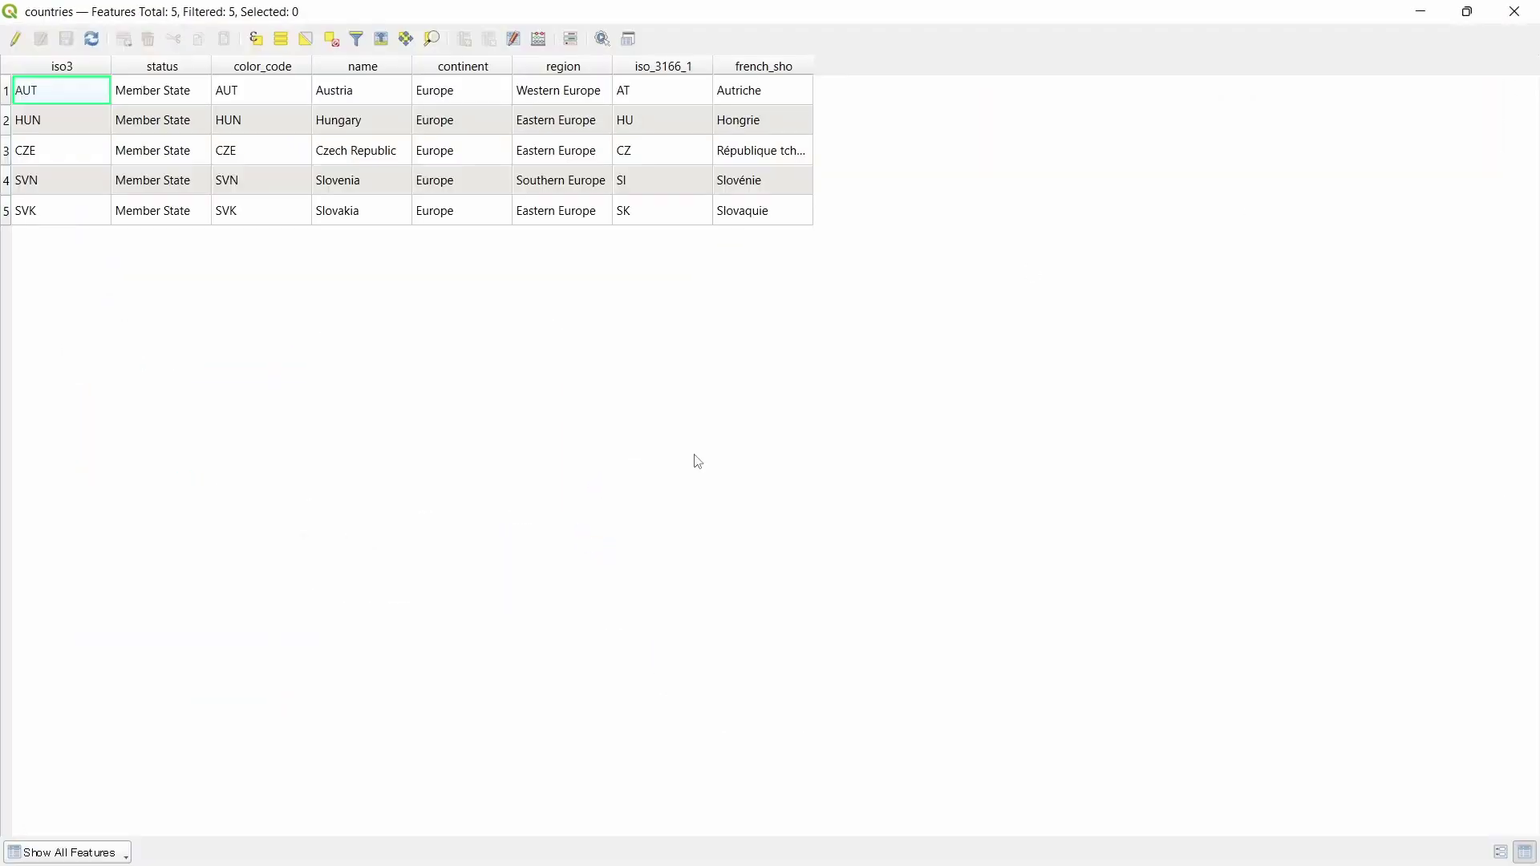
pyautogui.click(1467, 11)
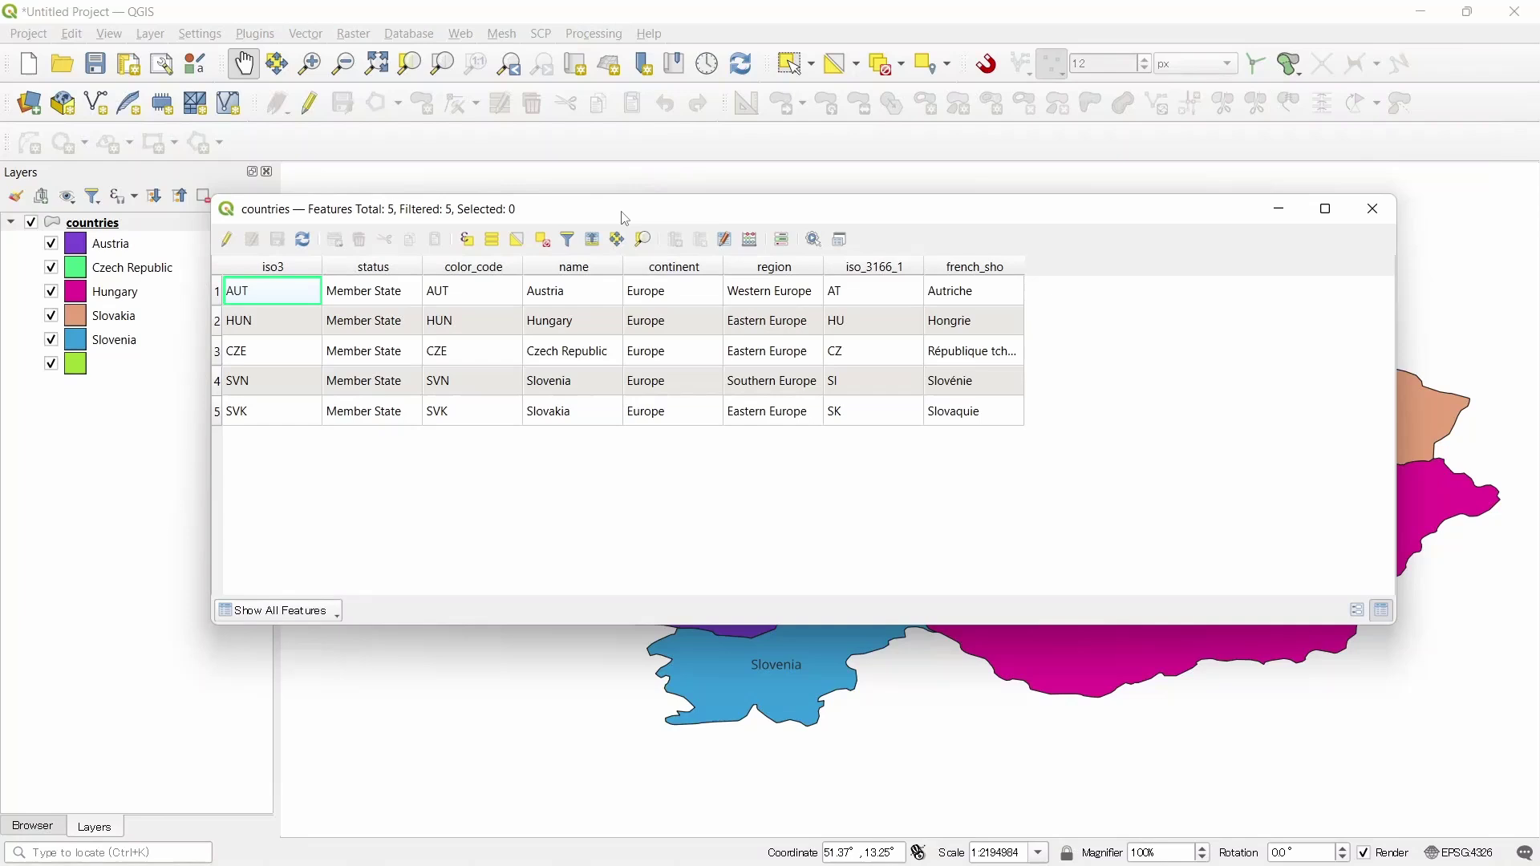
pyautogui.moveTo(625, 219); pyautogui.dragTo(715, 250)
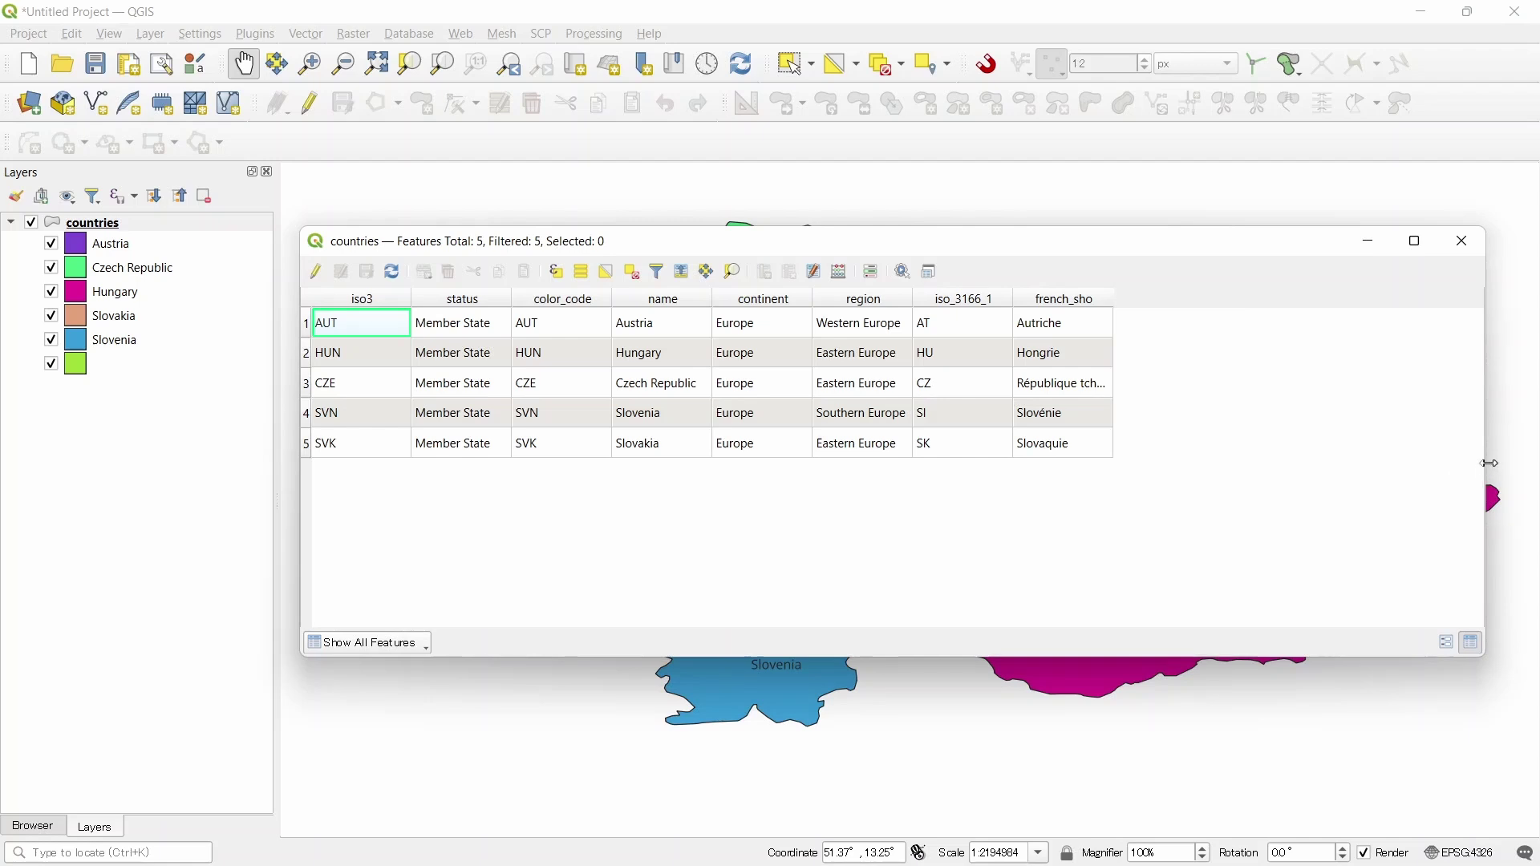
pyautogui.moveTo(1491, 463); pyautogui.dragTo(1374, 464)
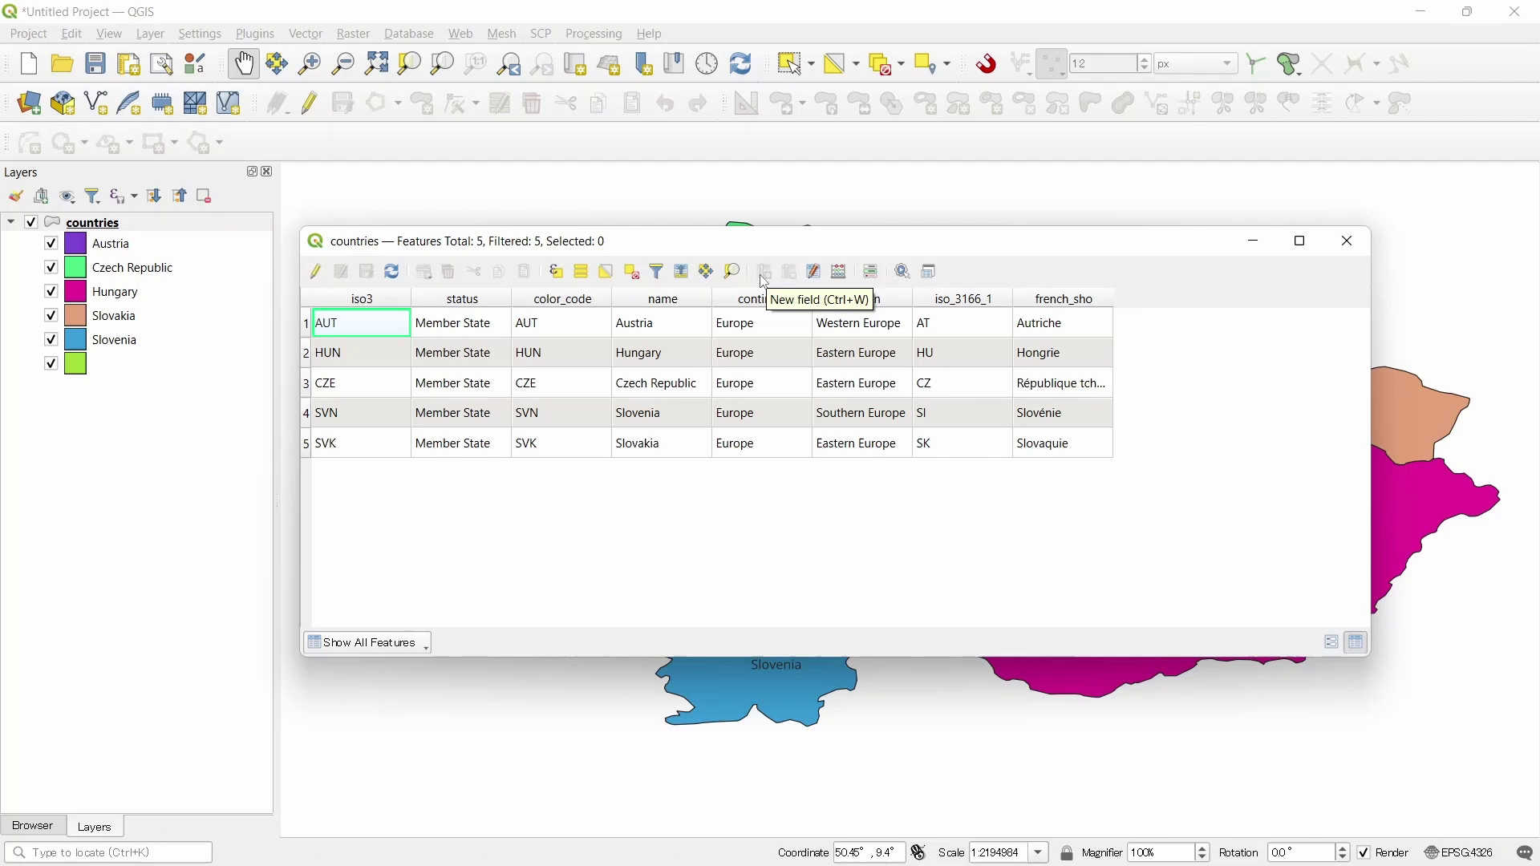
# Step: Turn on editing for the countries table and start a new field
pyautogui.click(317, 273)
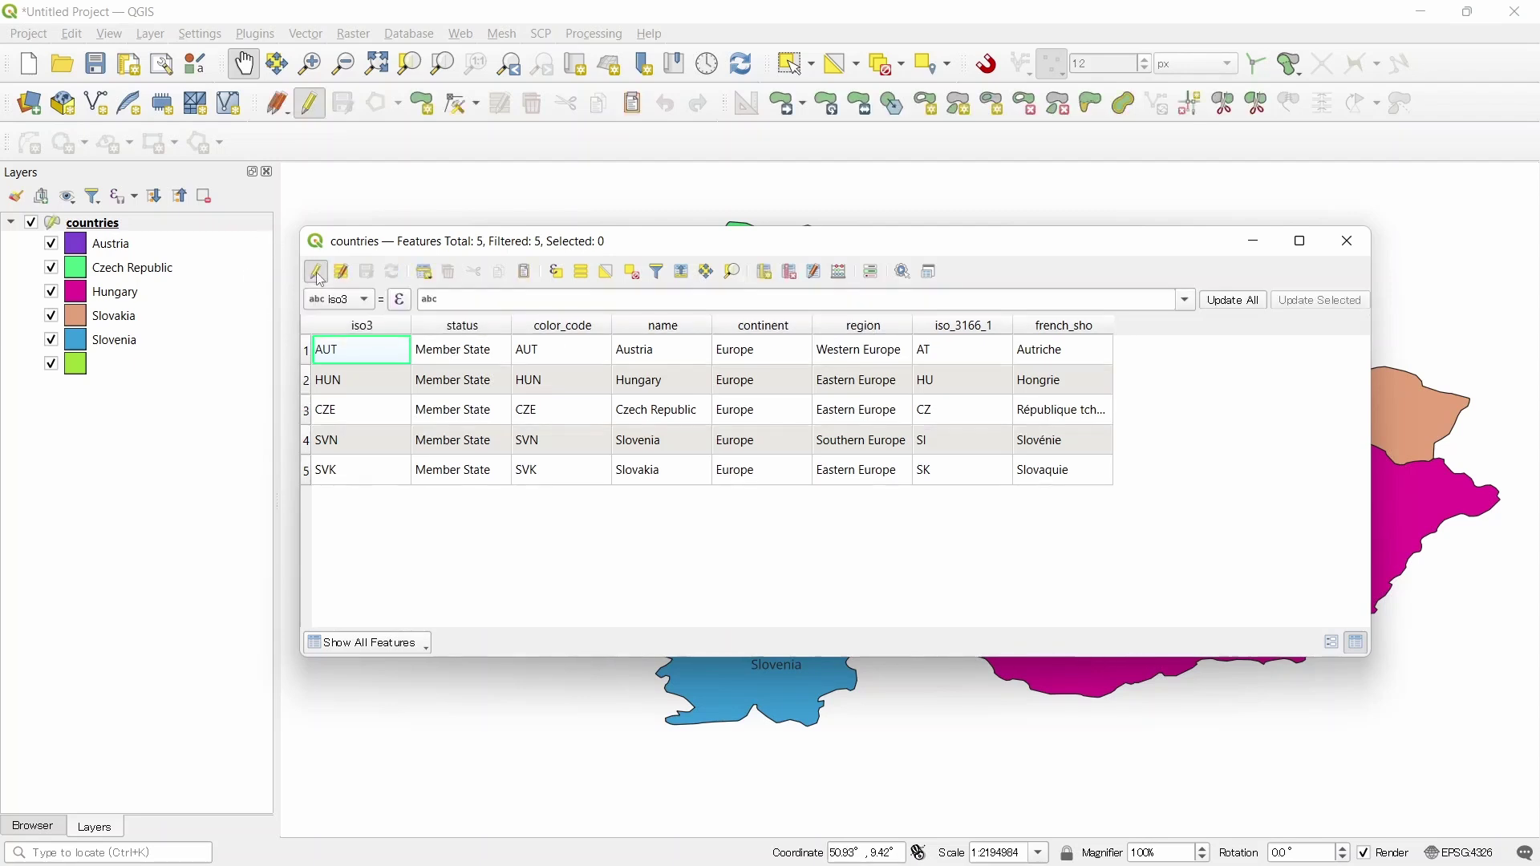
pyautogui.click(766, 275)
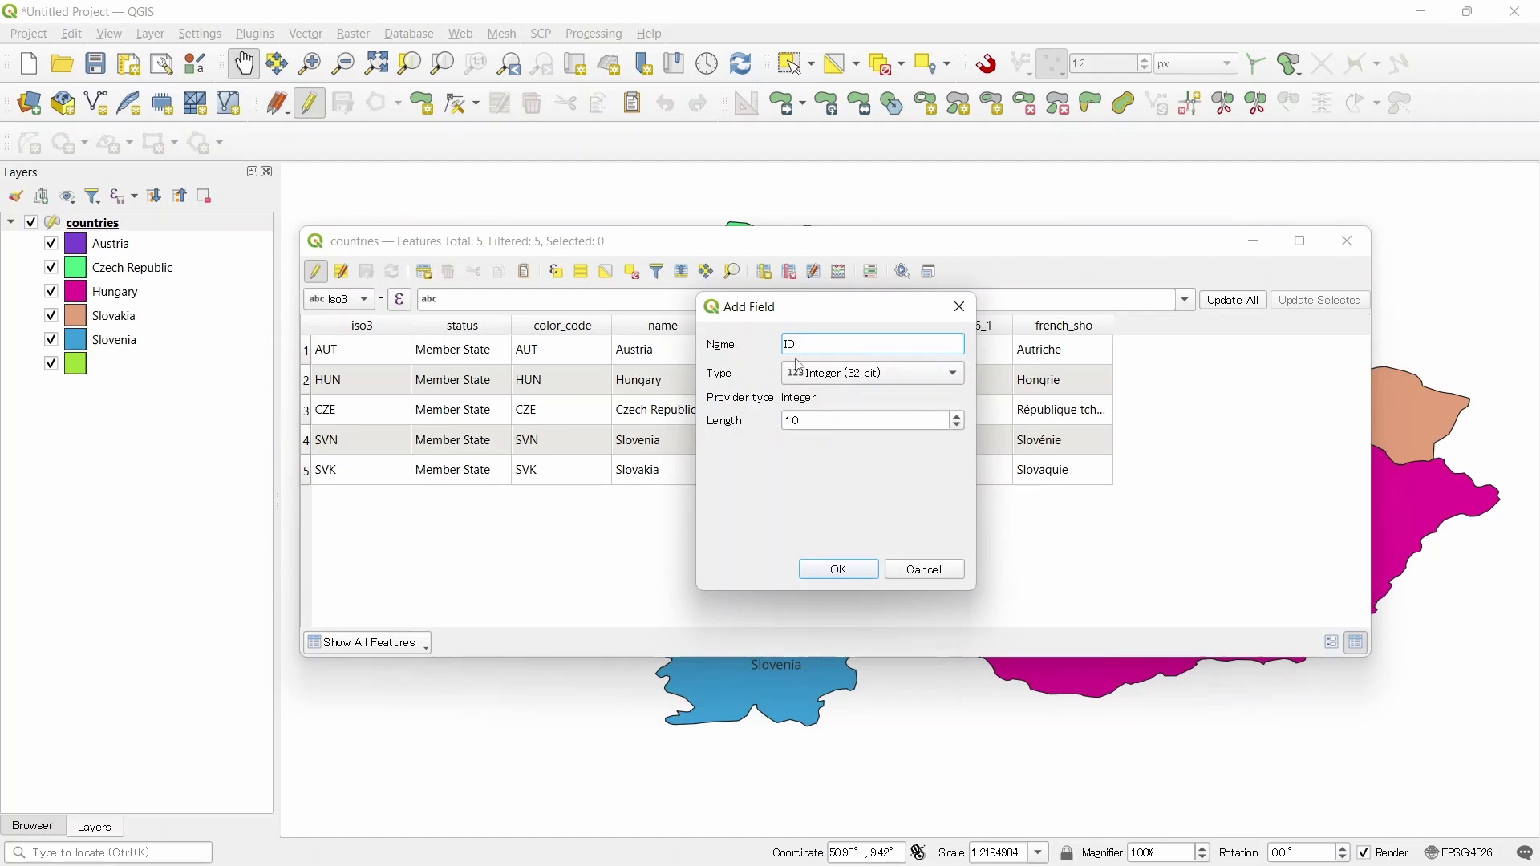
# Step: Create the ID field as Integer (32 bit) with length 3
pyautogui.click(835, 383)
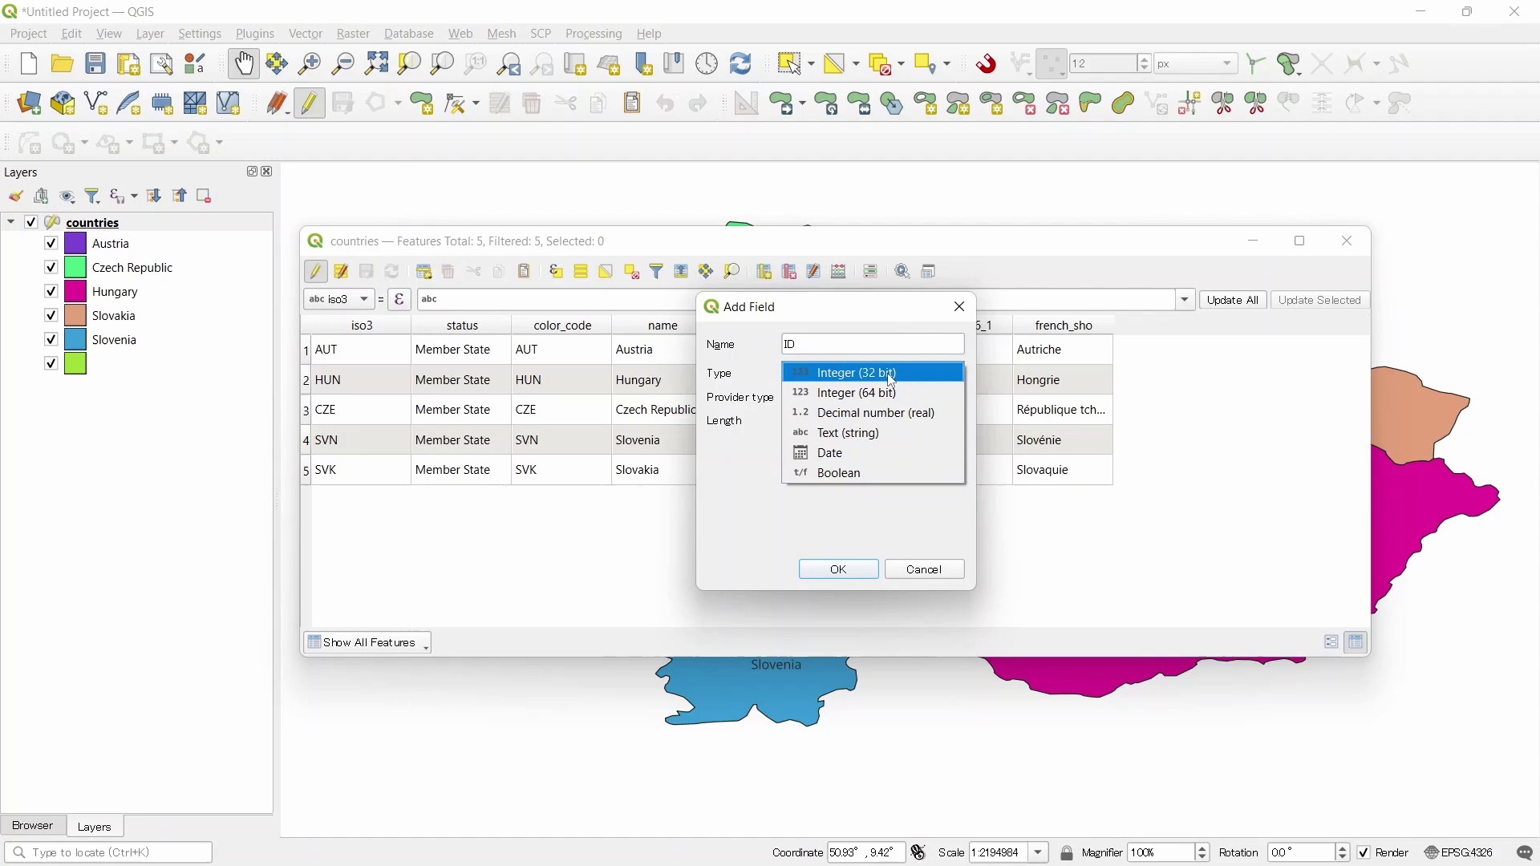
pyautogui.click(846, 373)
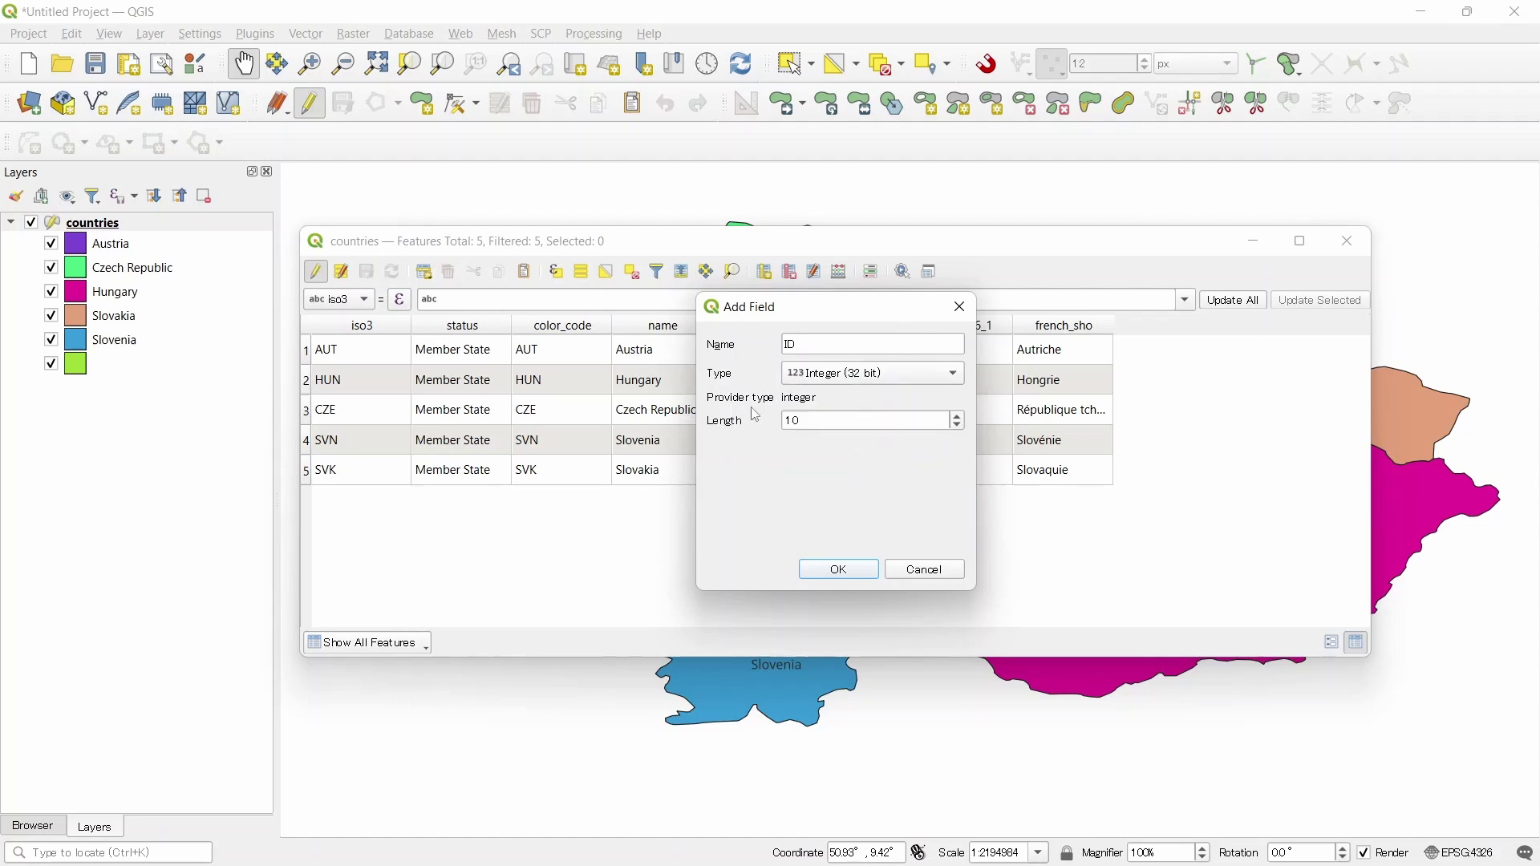
pyautogui.doubleClick(816, 423)
pyautogui.write('3')
pyautogui.click(840, 570)
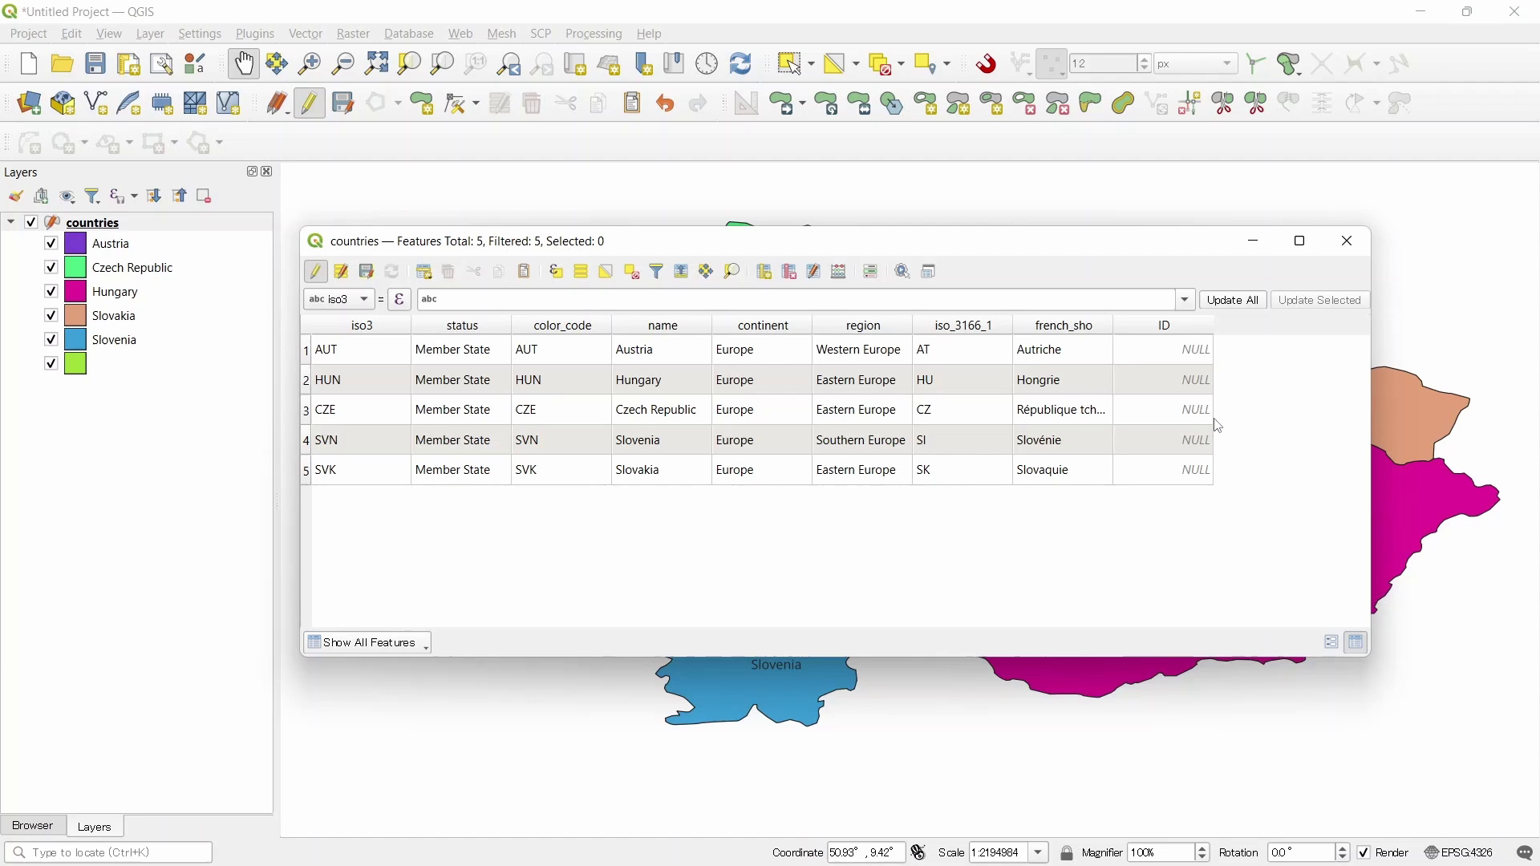
# Step: Enter ID 1 for Austria, 2 for Hungary, and fill in Czech Republic's ID
pyautogui.doubleClick(1186, 353)
pyautogui.doubleClick(1177, 379)
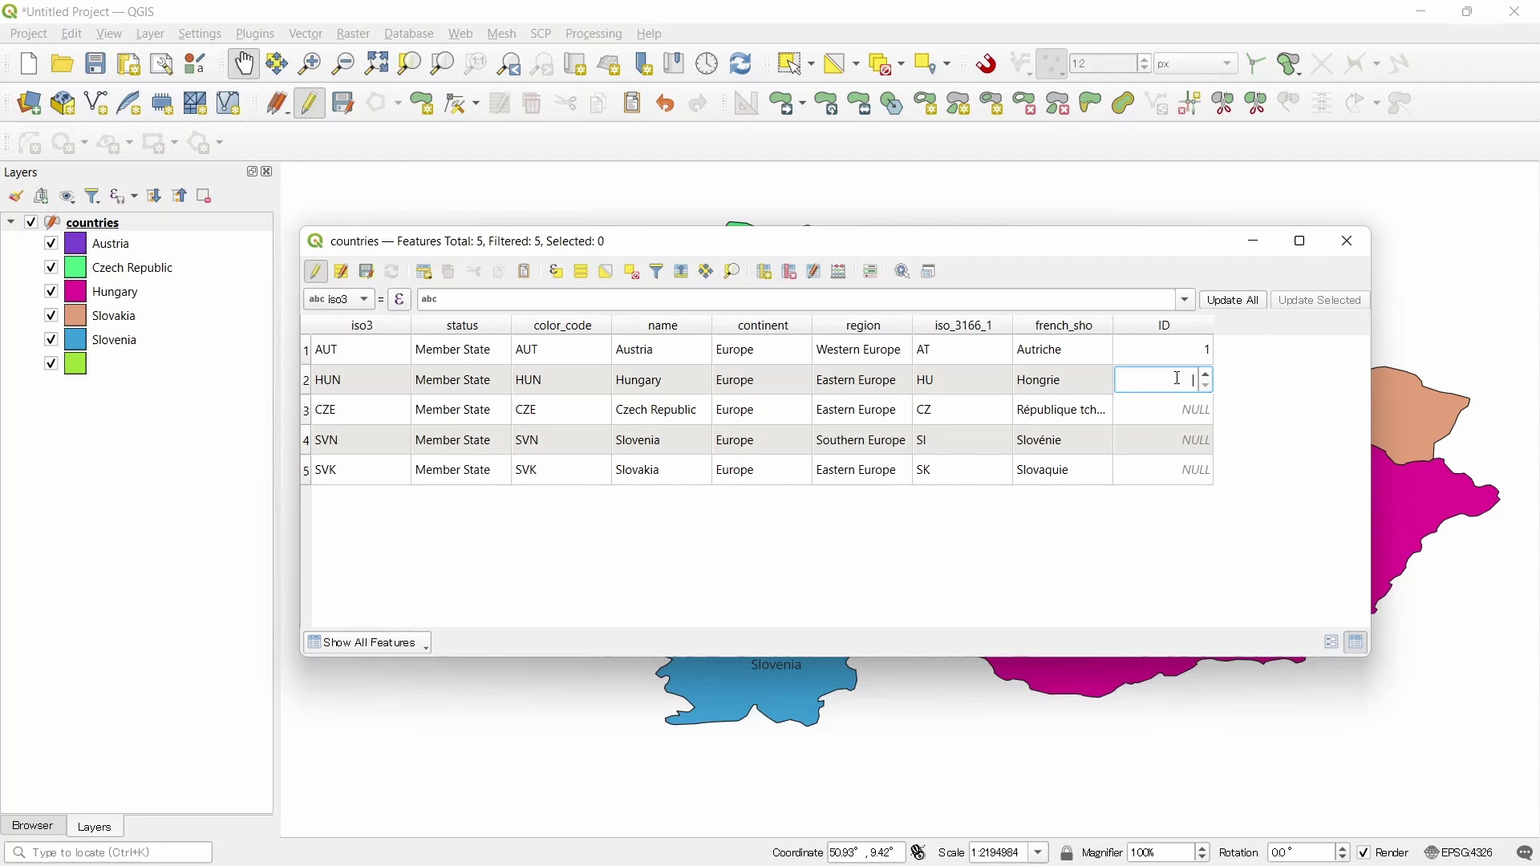
pyautogui.write('2')
pyautogui.press('Return')
pyautogui.doubleClick(1185, 412)
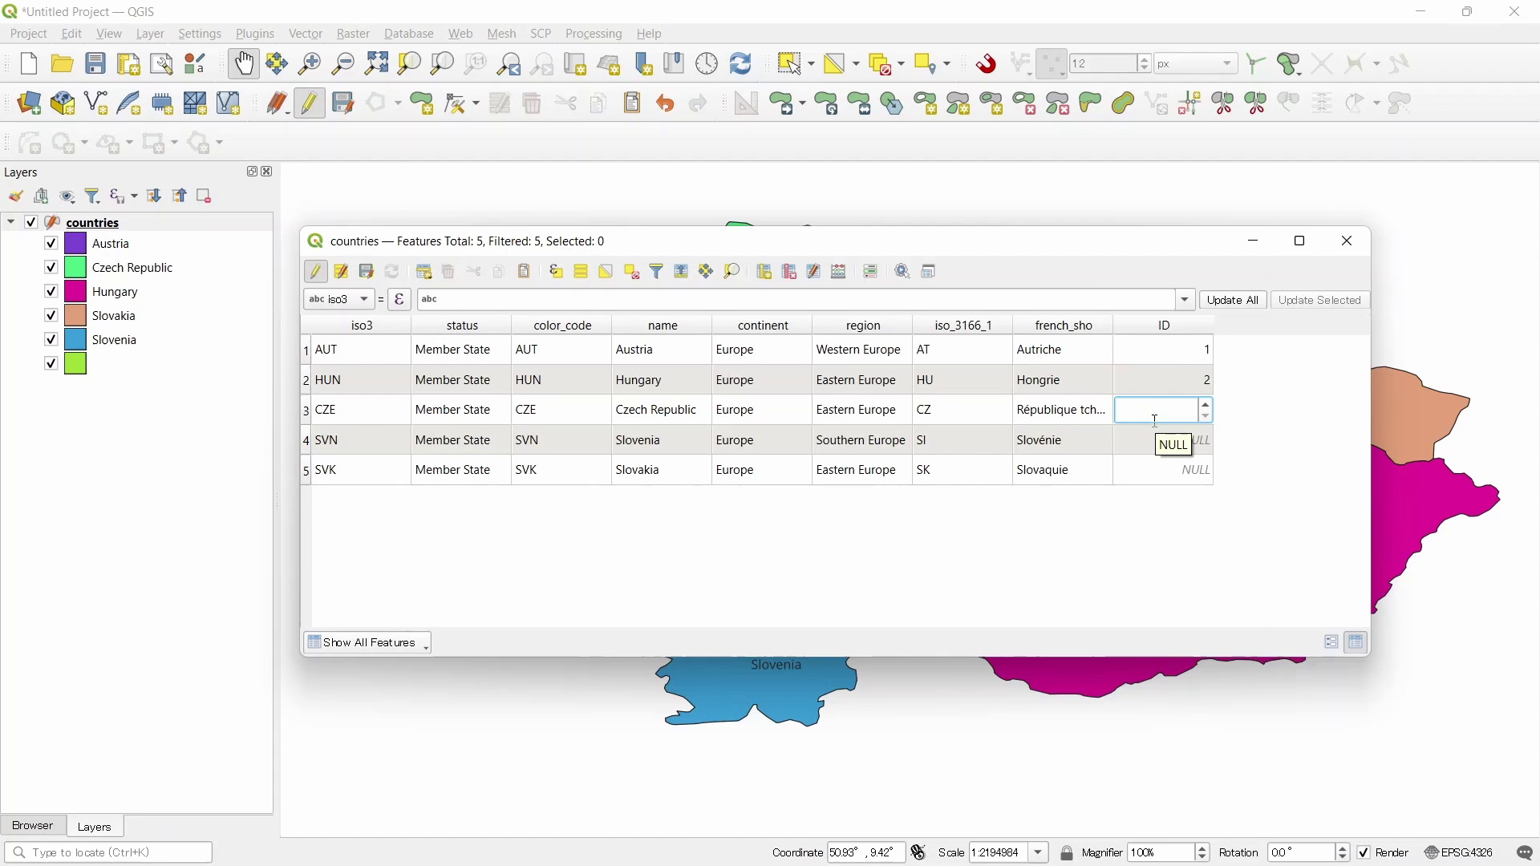
pyautogui.write('skdjskf')
pyautogui.doubleClick(1192, 440)
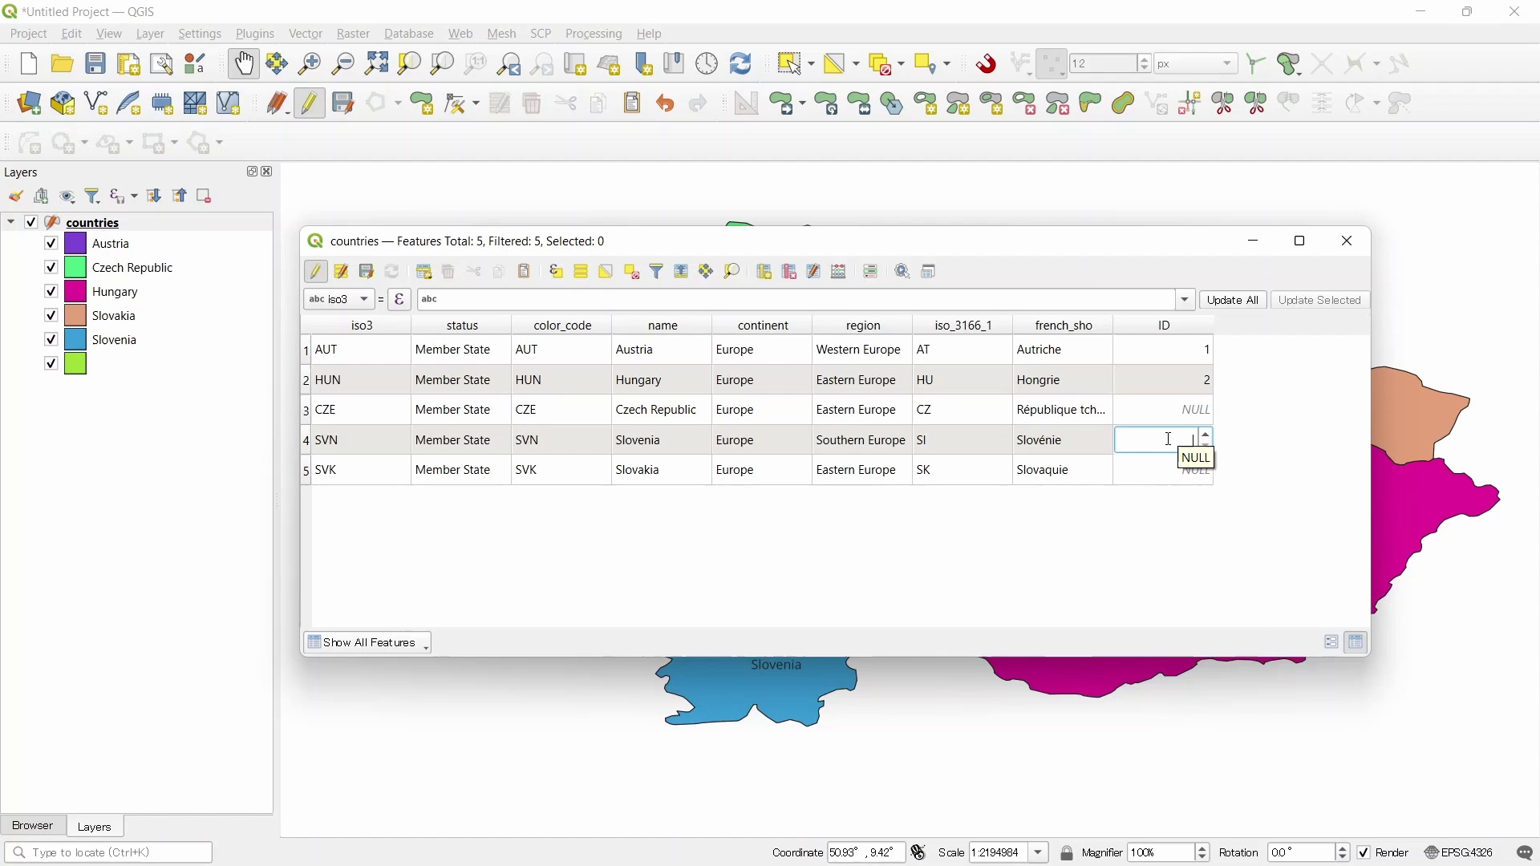
pyautogui.write('sdfsk')
pyautogui.press('Return')
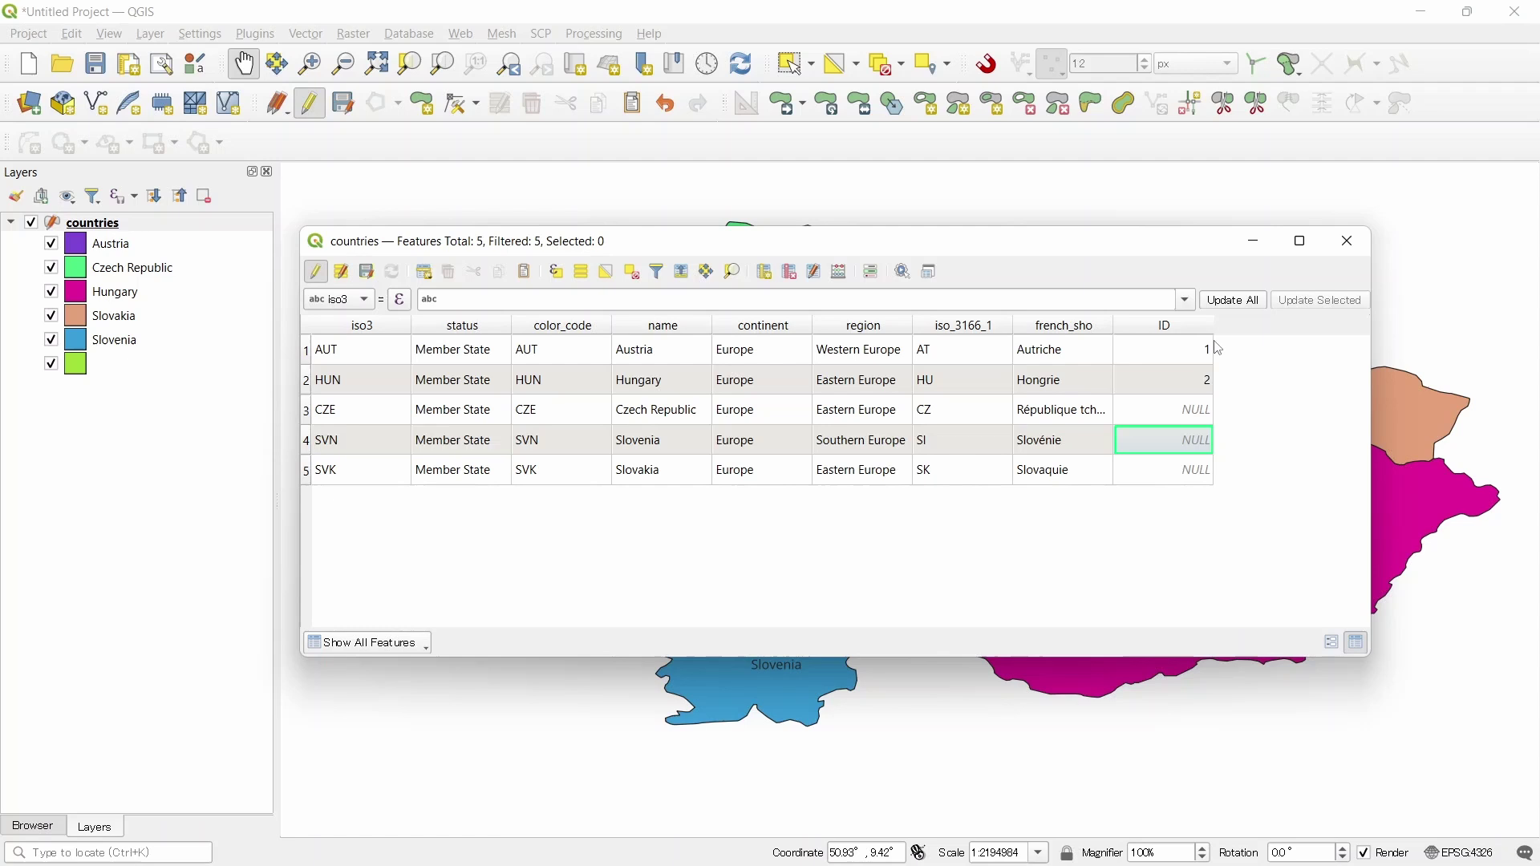
pyautogui.doubleClick(1181, 411)
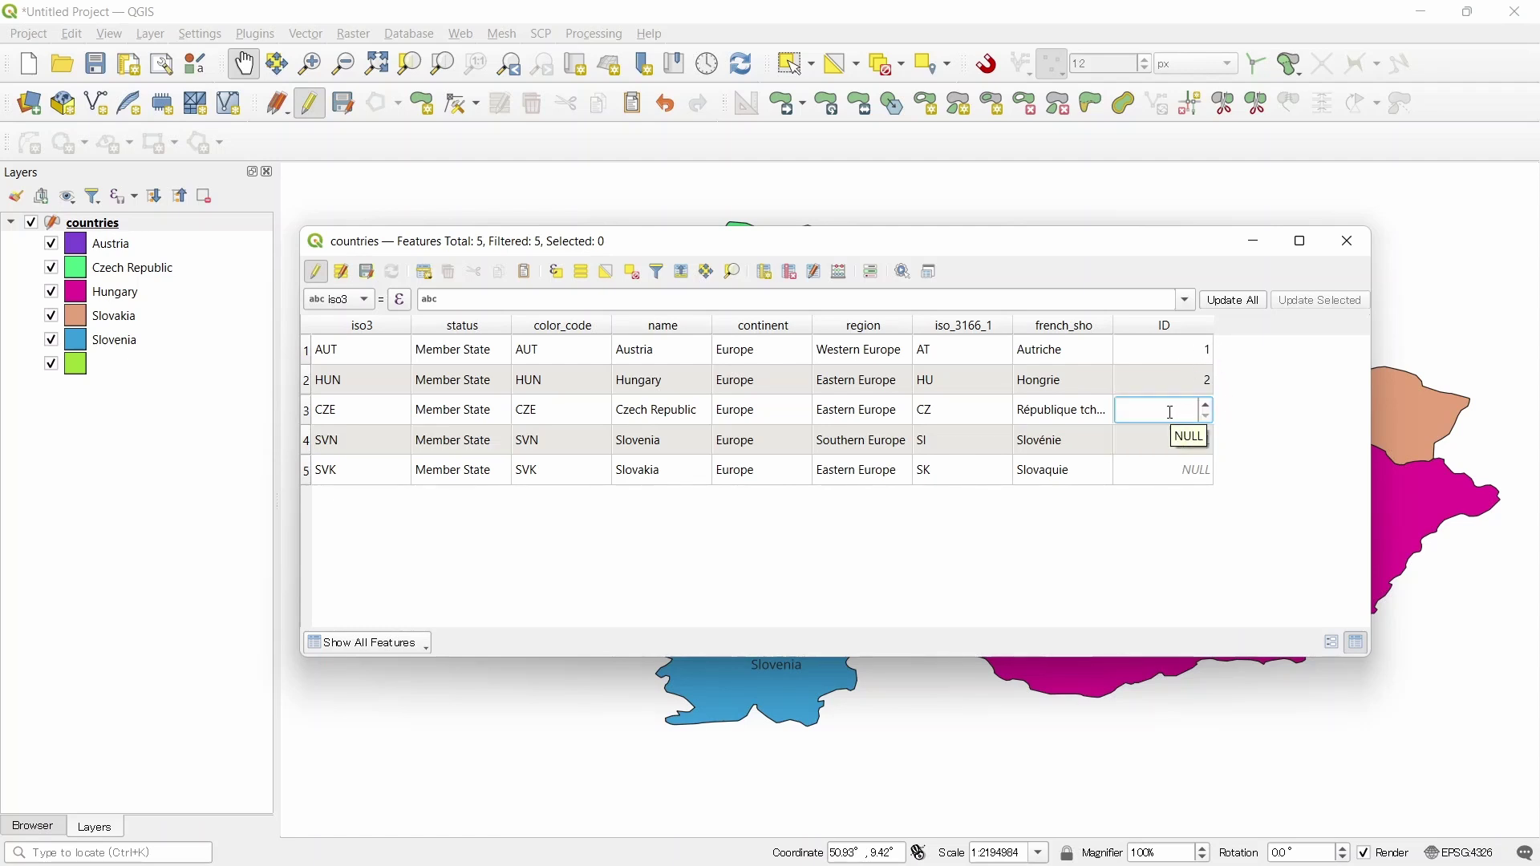
pyautogui.write('2.5')
pyautogui.press('Return')
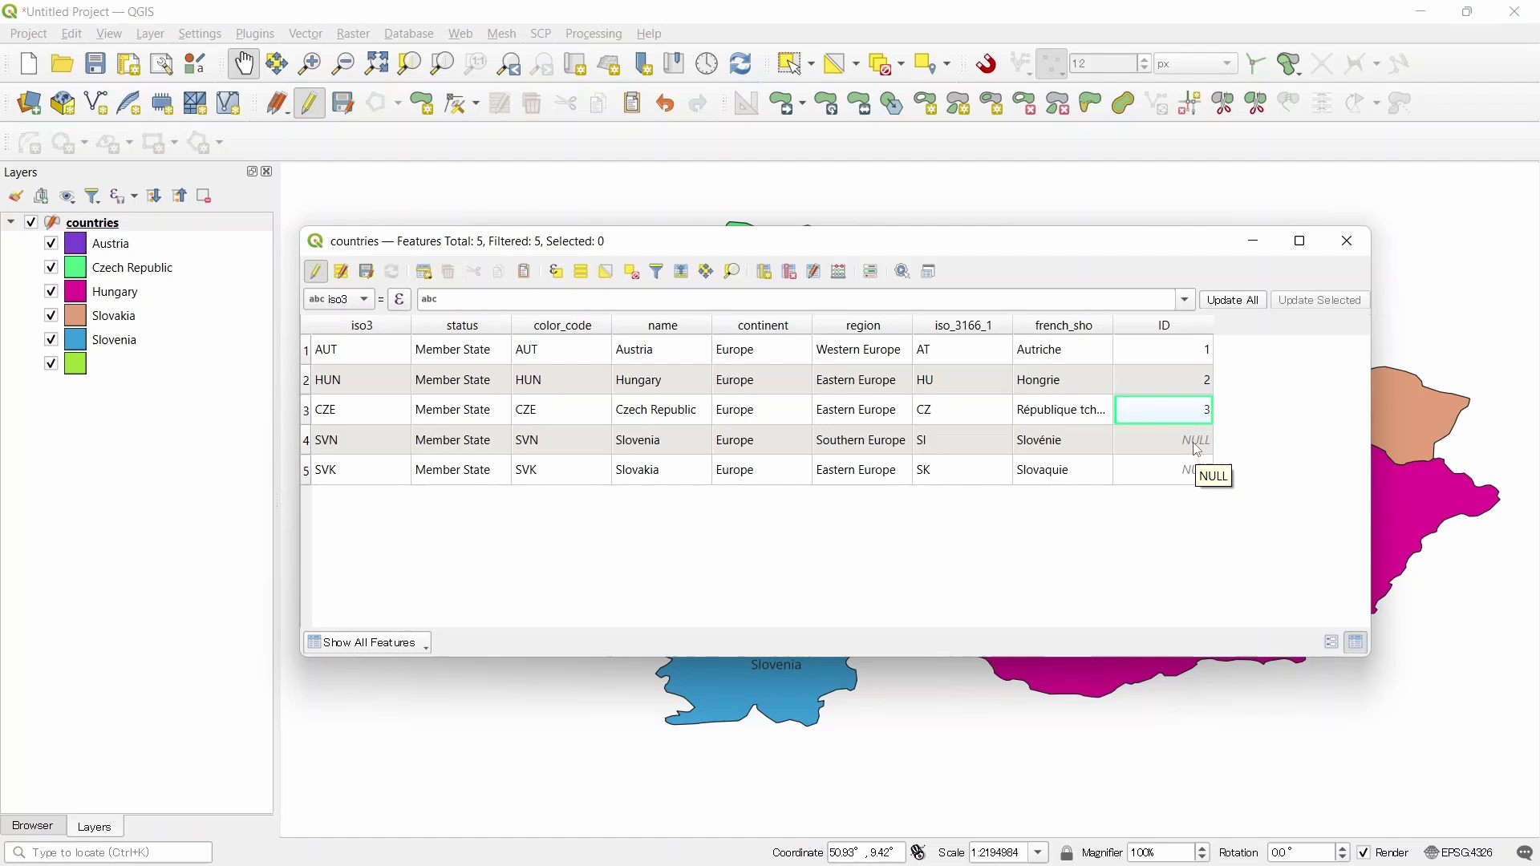
# Step: Give Slovenia ID 4 and Slovakia ID 5
pyautogui.click(1195, 442)
pyautogui.write('4')
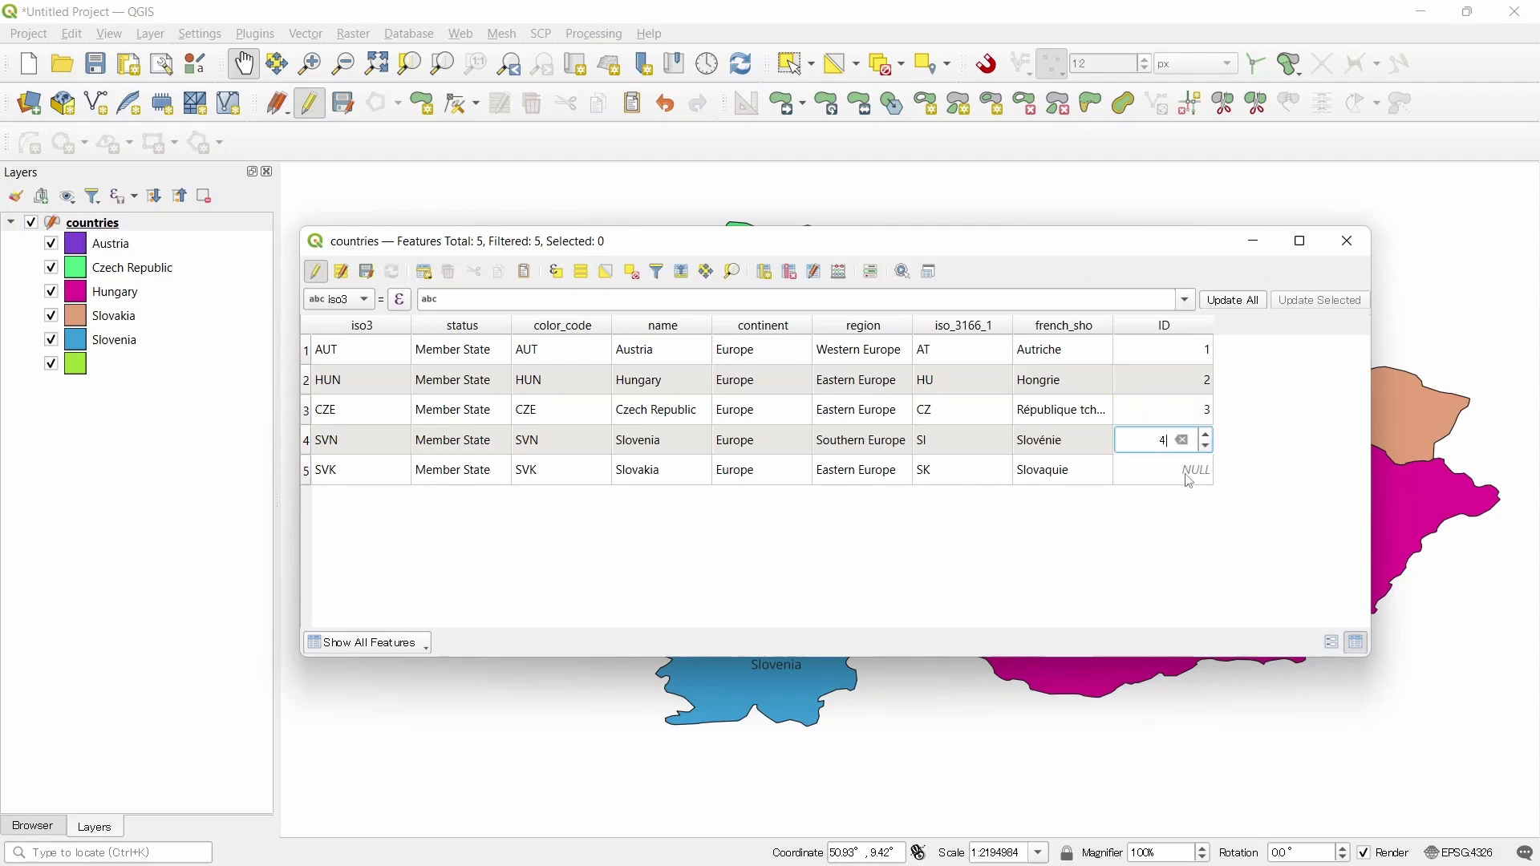
pyautogui.click(1190, 473)
pyautogui.write('5')
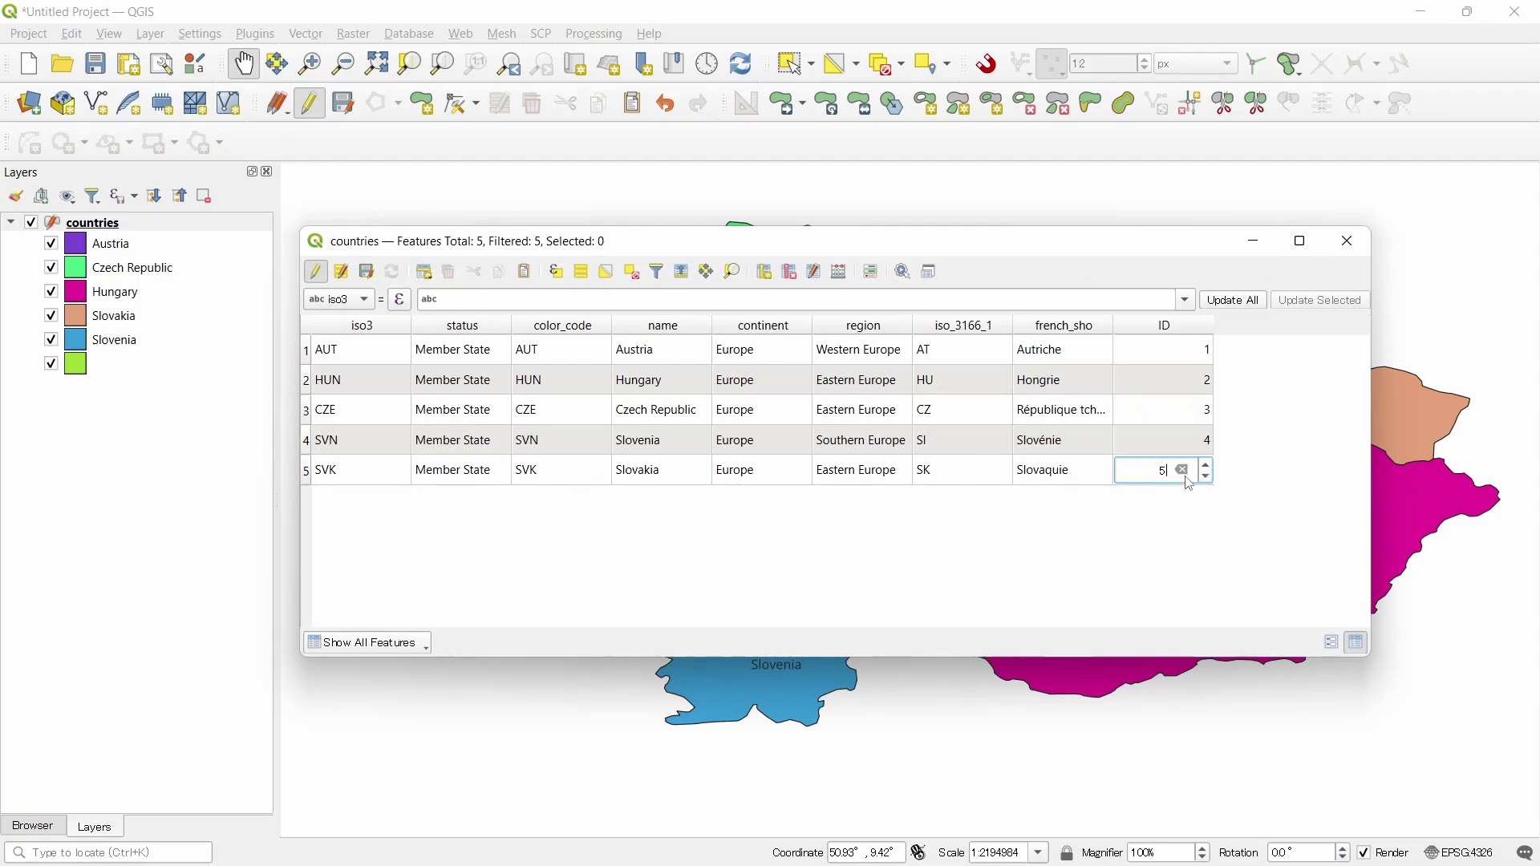
pyautogui.press('Return')
# Step: Save the ID values and add a Text (string) field named Name
pyautogui.click(368, 272)
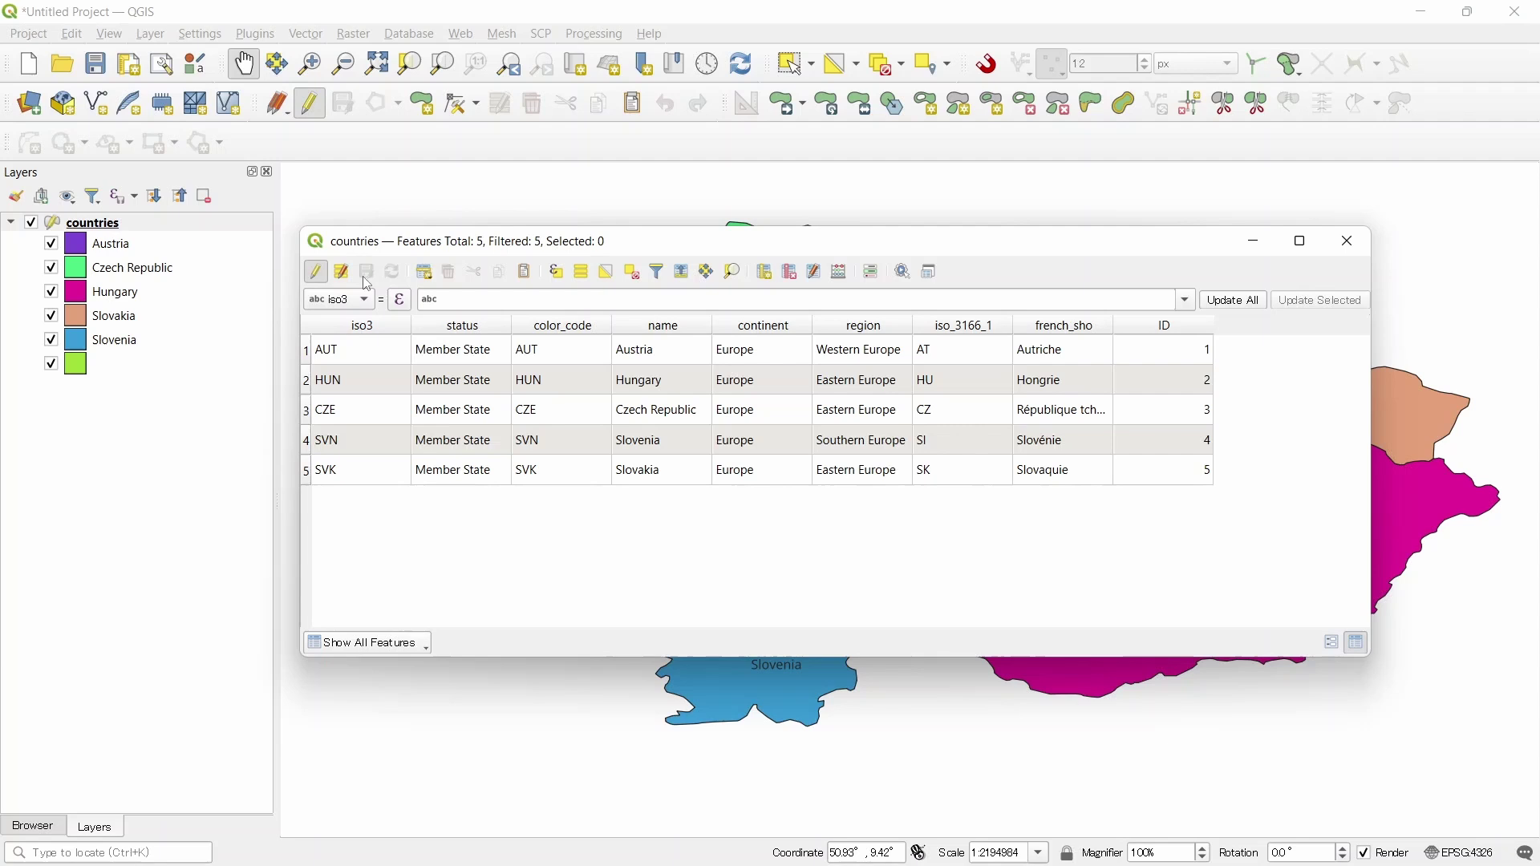
pyautogui.click(766, 275)
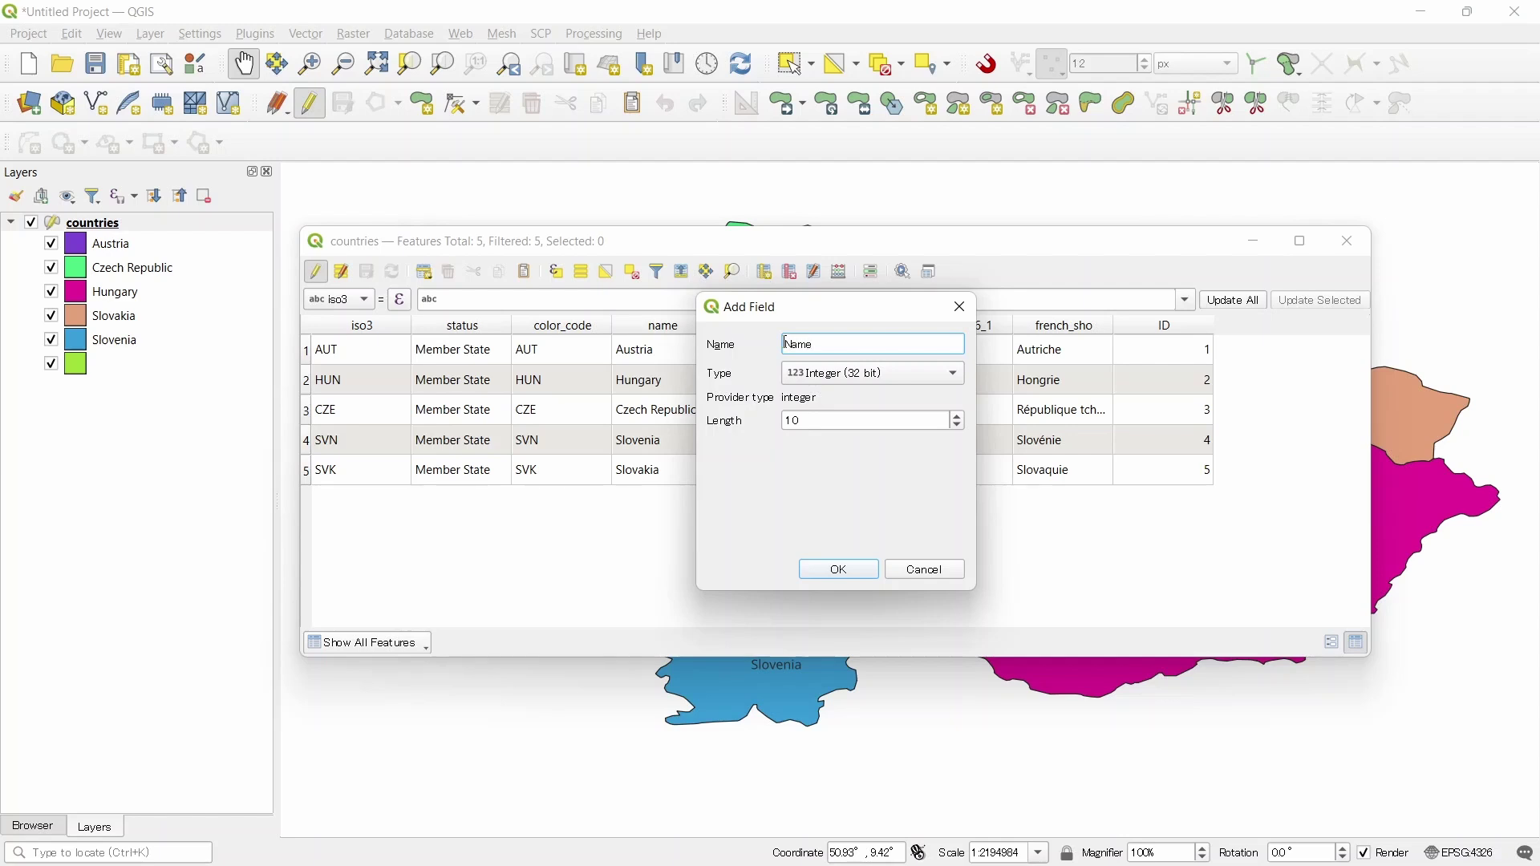
pyautogui.click(880, 373)
pyautogui.click(842, 432)
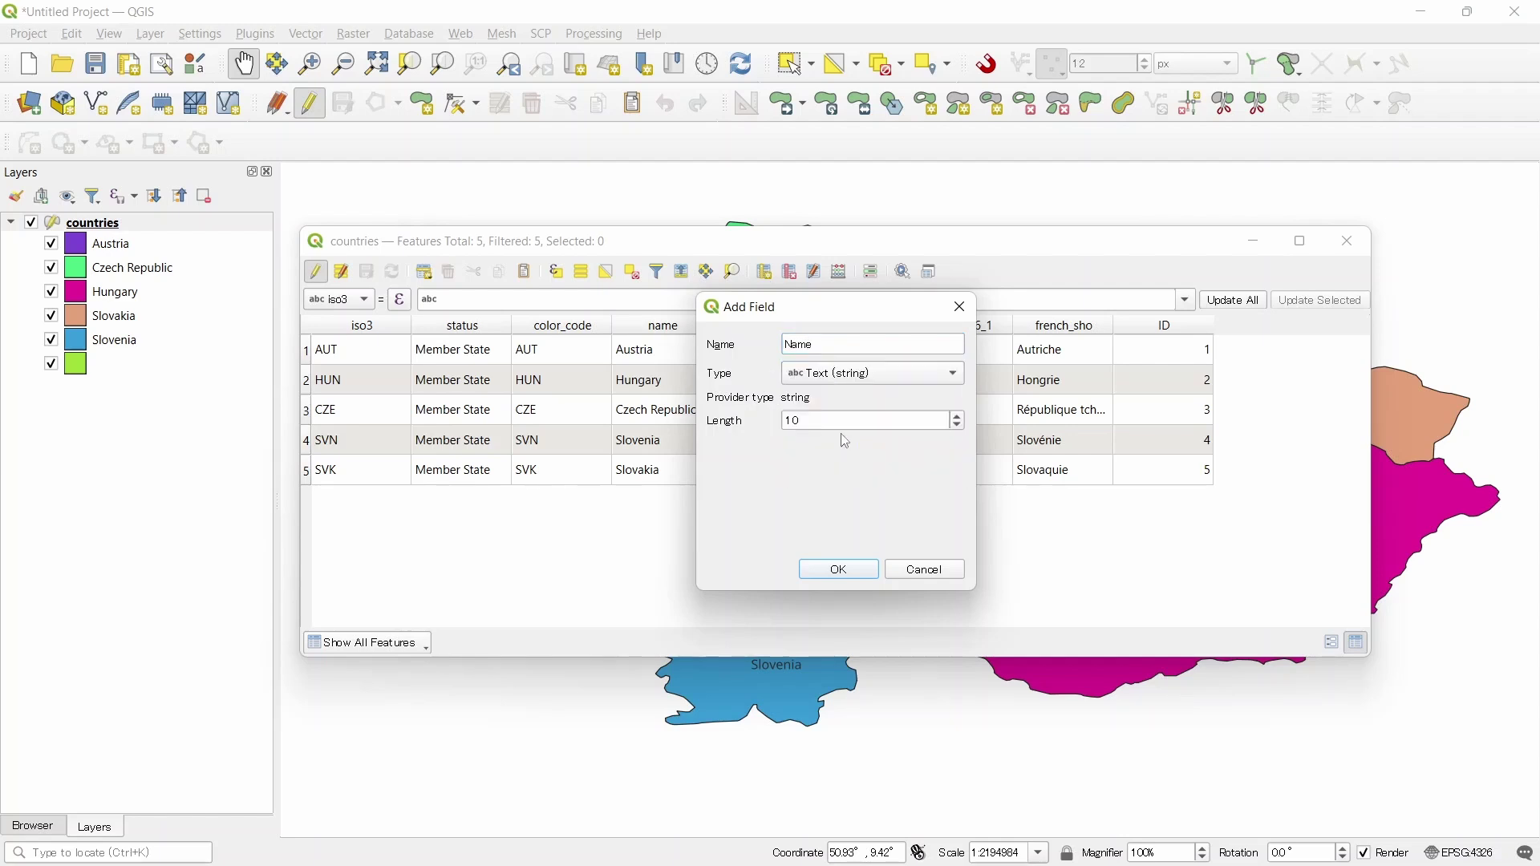
pyautogui.click(876, 575)
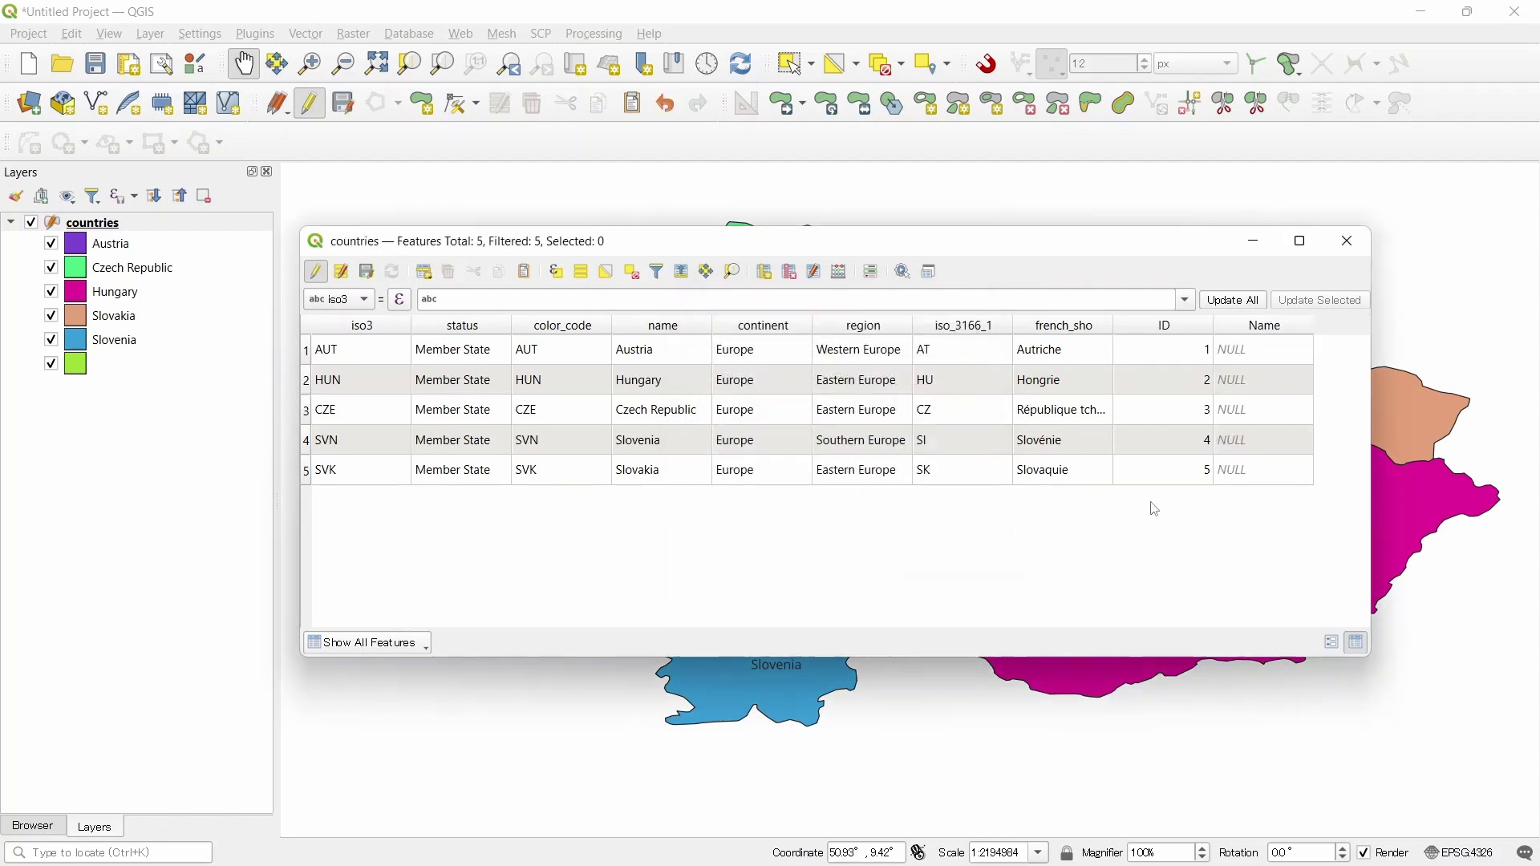
# Step: Enter name1, name2 and name3 for Austria, Hungary and Czech Republic
pyautogui.doubleClick(1256, 346)
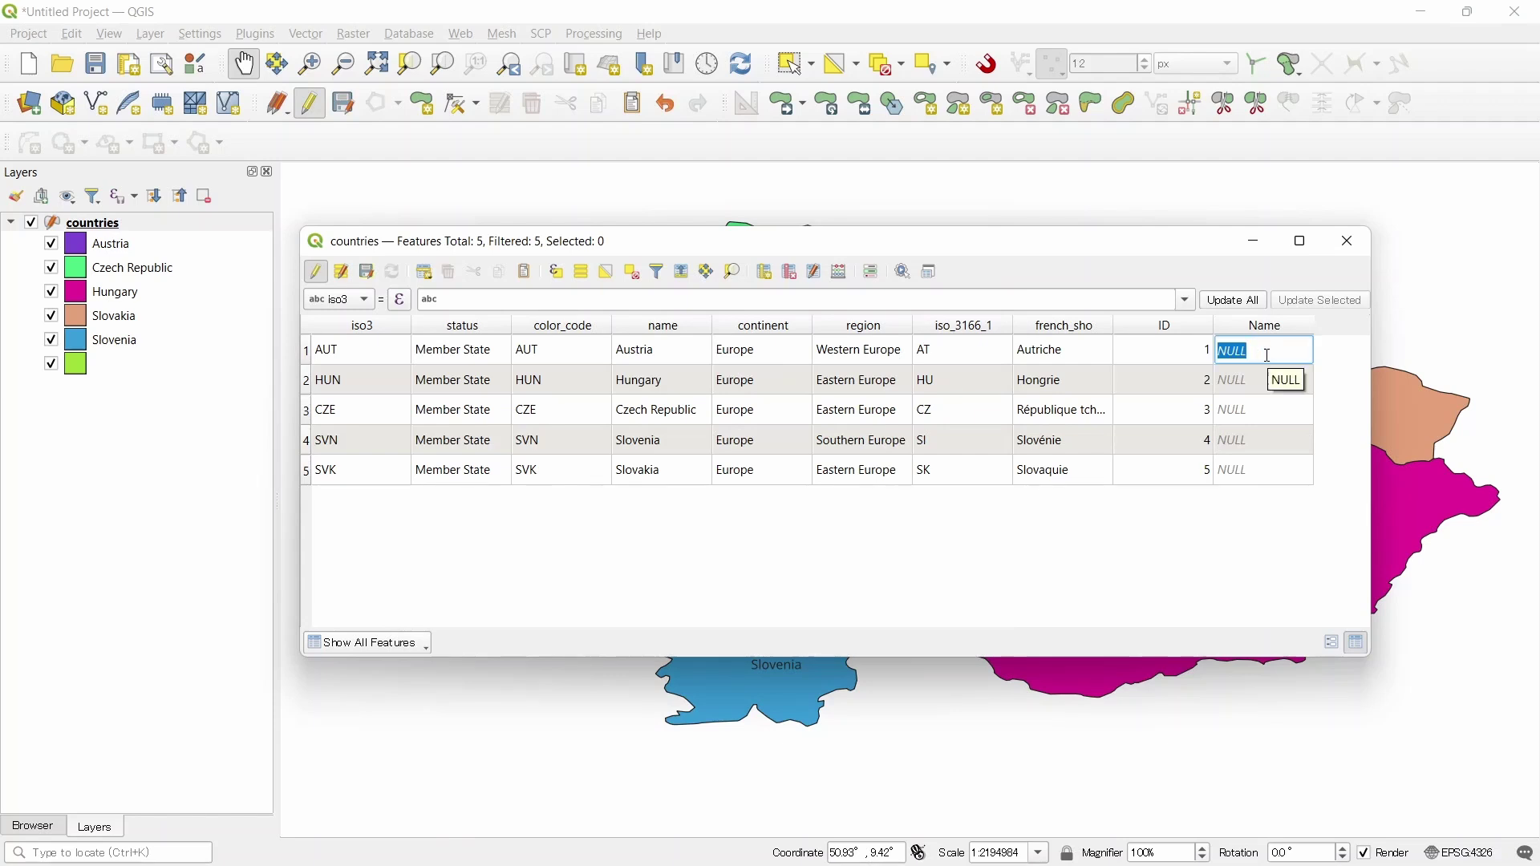
pyautogui.write('name1')
pyautogui.press('Return')
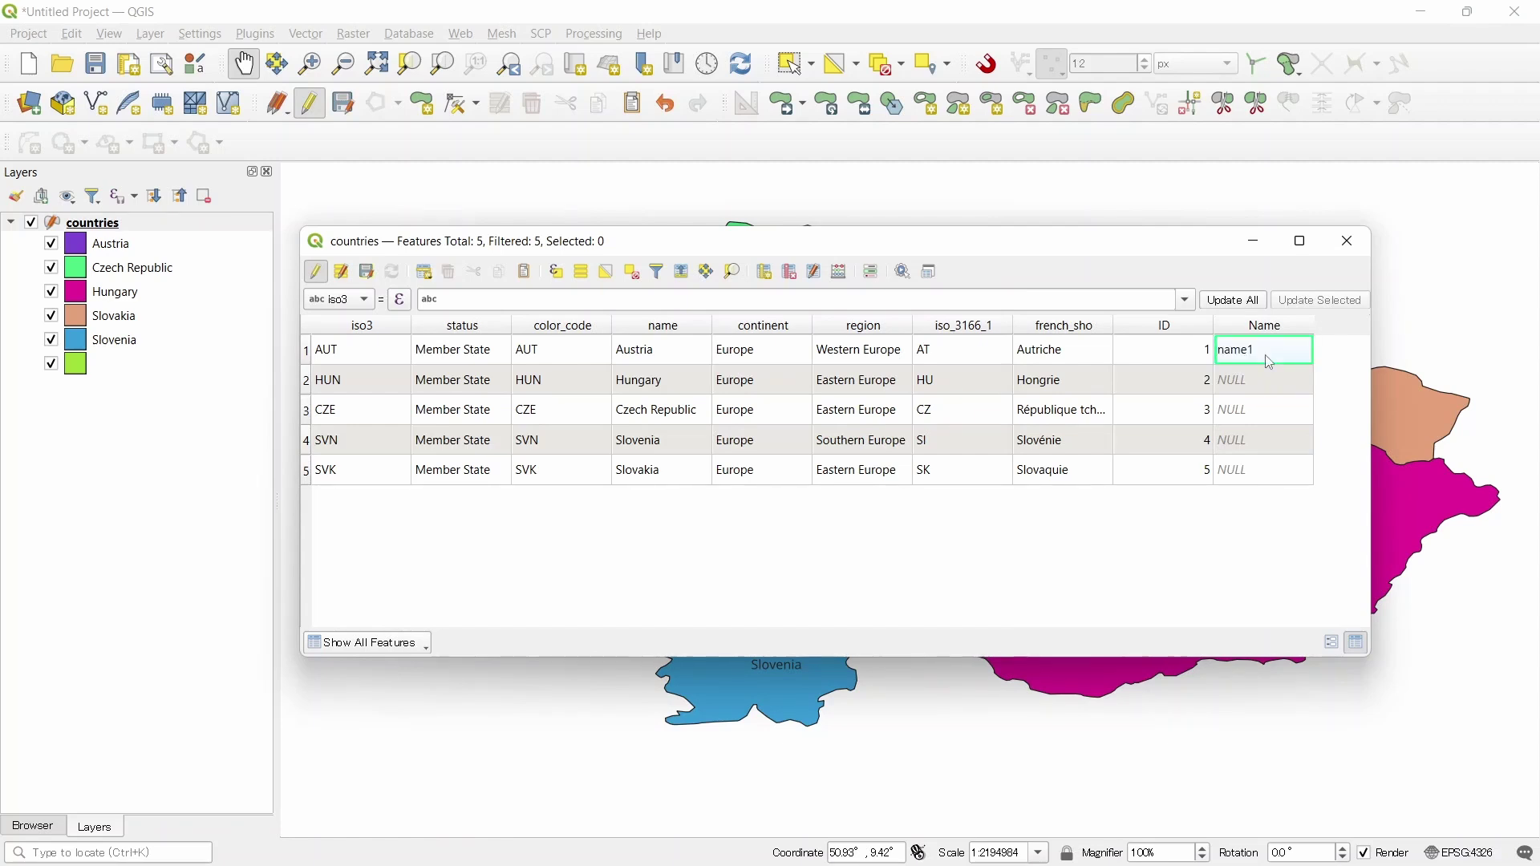
pyautogui.doubleClick(1238, 382)
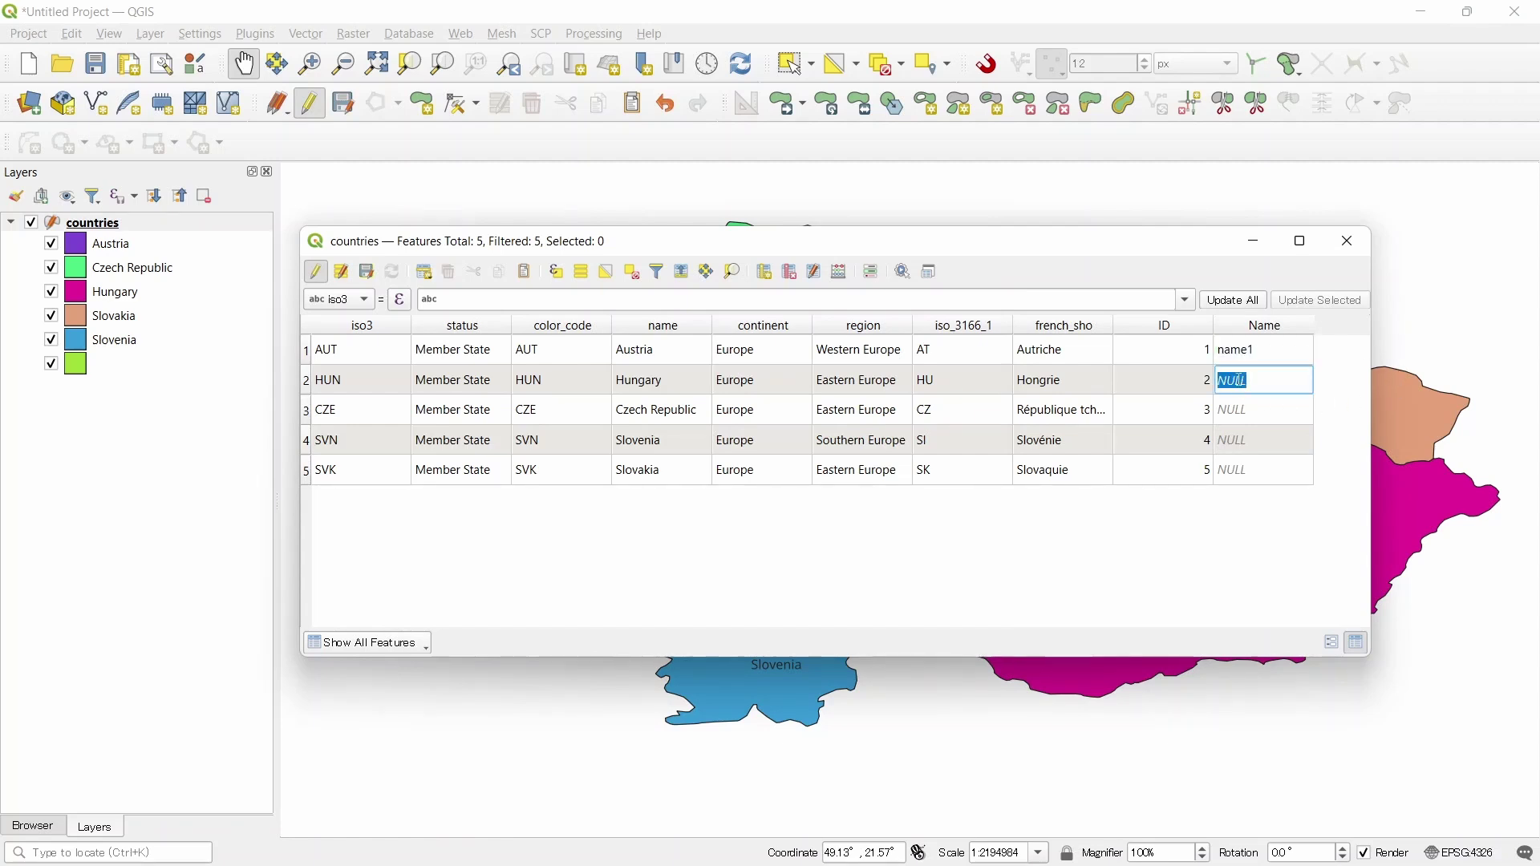
pyautogui.write('a')
pyautogui.write('ame2')
pyautogui.doubleClick(1240, 408)
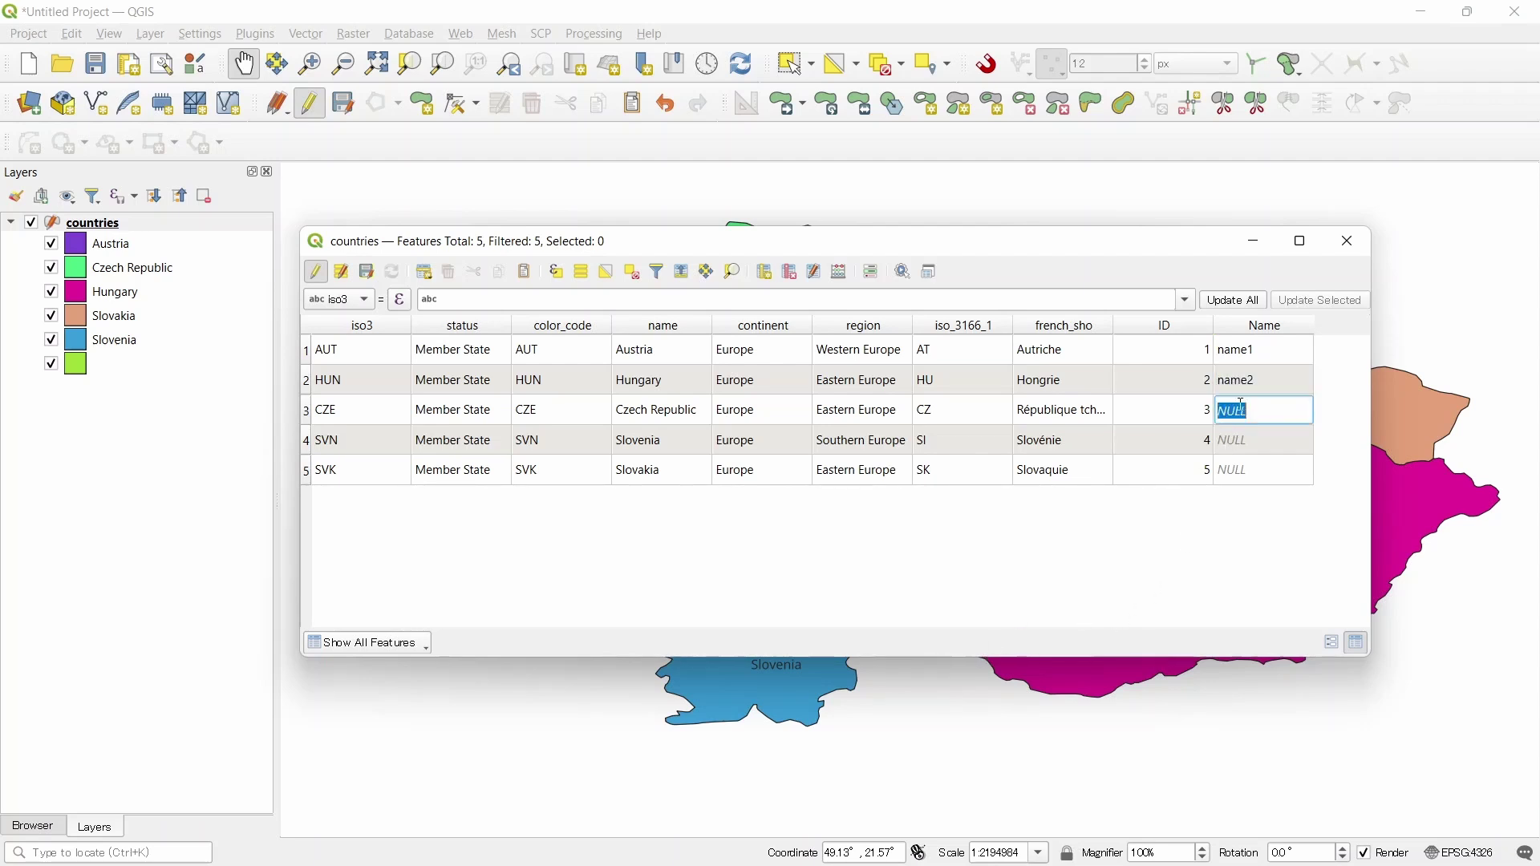
pyautogui.write('name')
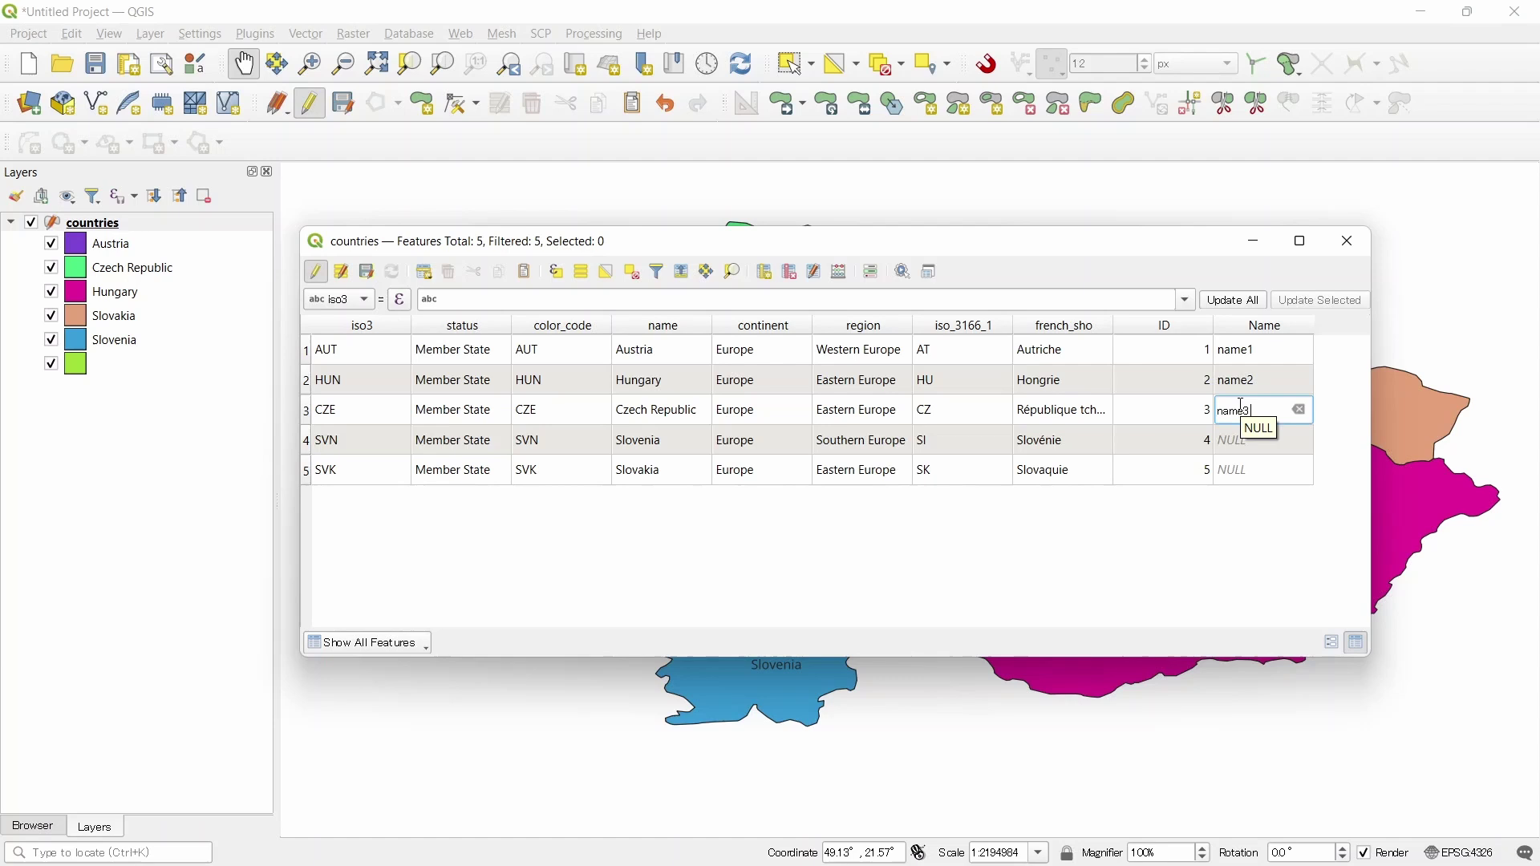
pyautogui.write('3')
pyautogui.press('Return')
# Step: Enter name4 for Slovenia and name5 for Slovakia
pyautogui.doubleClick(1259, 443)
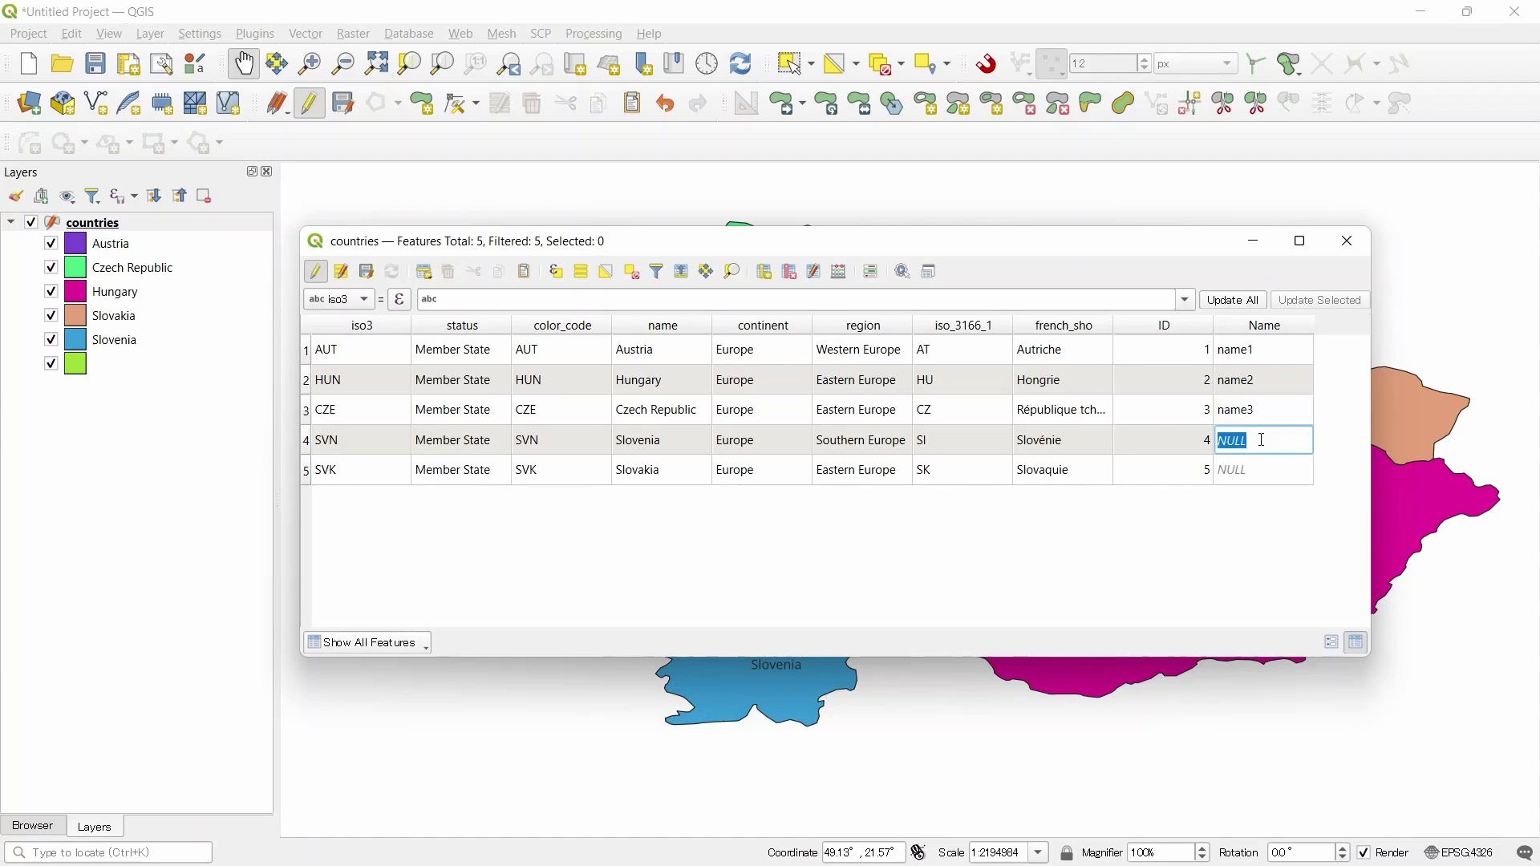
pyautogui.write('name4')
pyautogui.press('Return')
pyautogui.doubleClick(1263, 473)
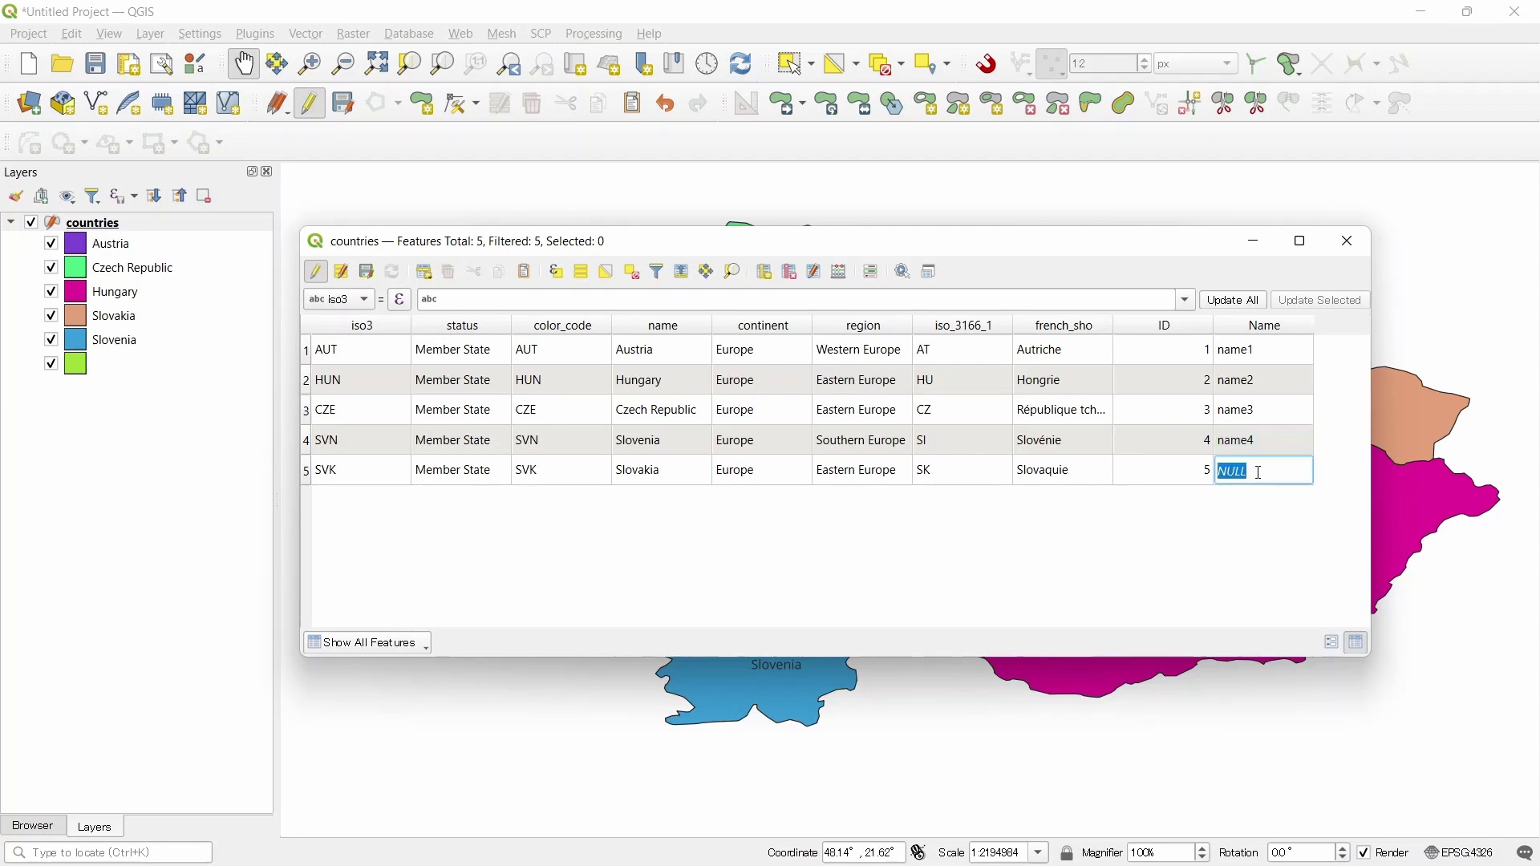
pyautogui.write('name5')
pyautogui.press('Return')
# Step: Save the Name values and stop editing the countries layer, keeping the changes
pyautogui.click(367, 273)
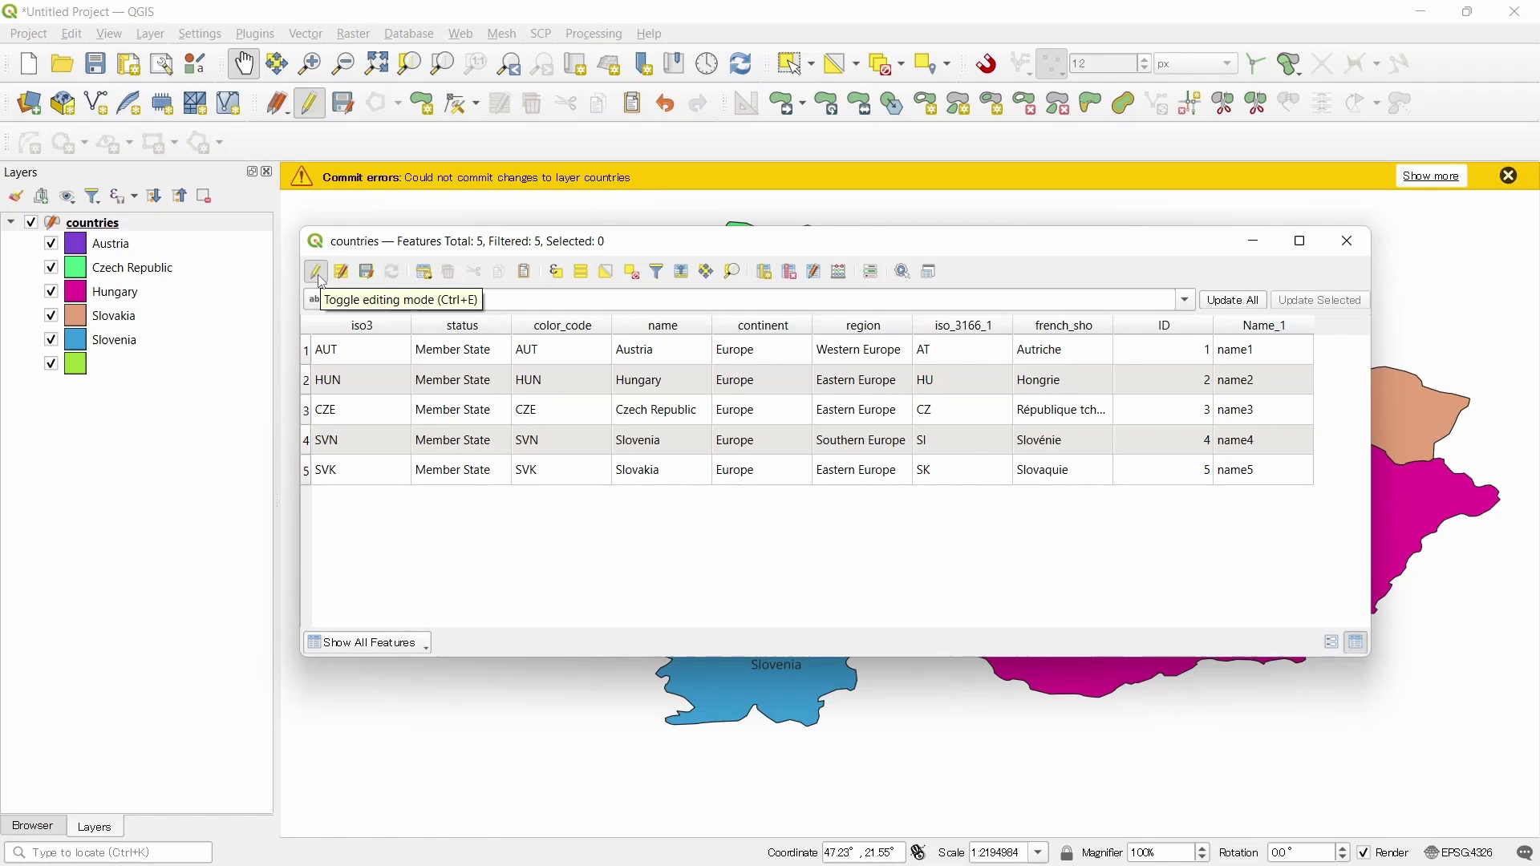
pyautogui.click(316, 273)
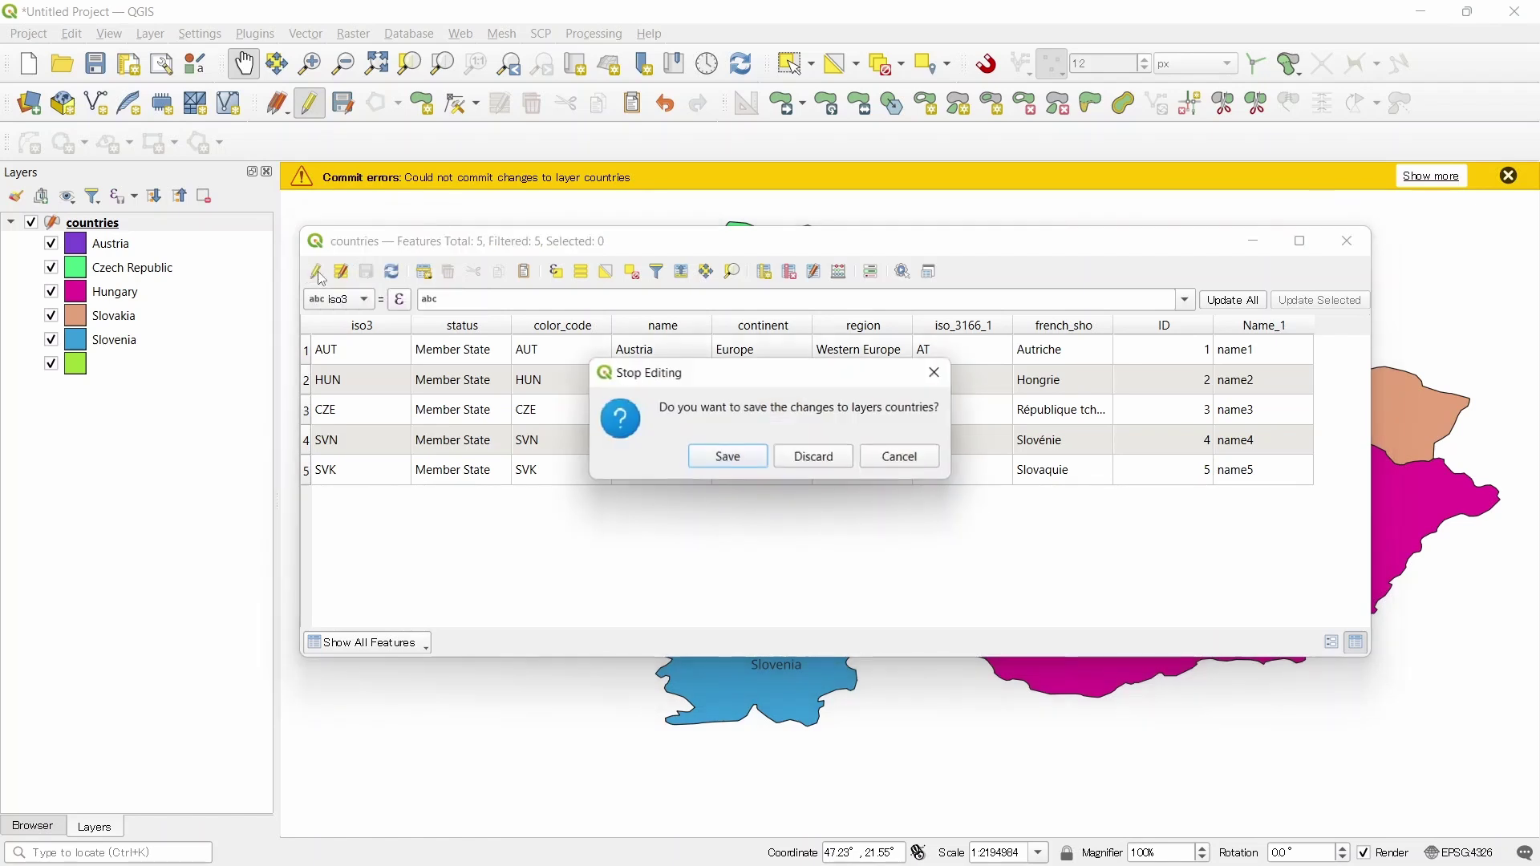
pyautogui.click(729, 458)
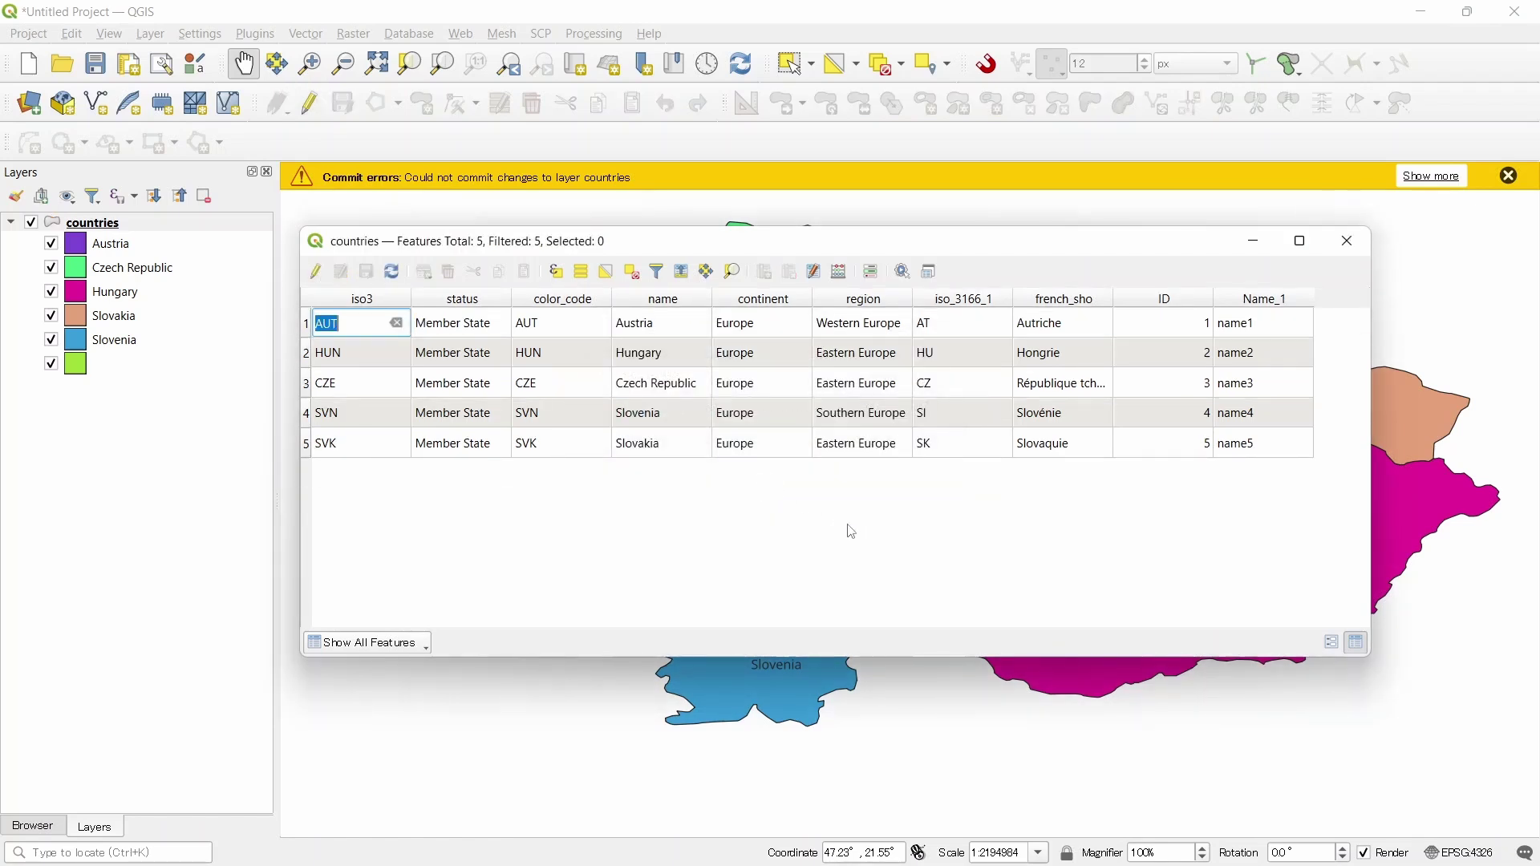